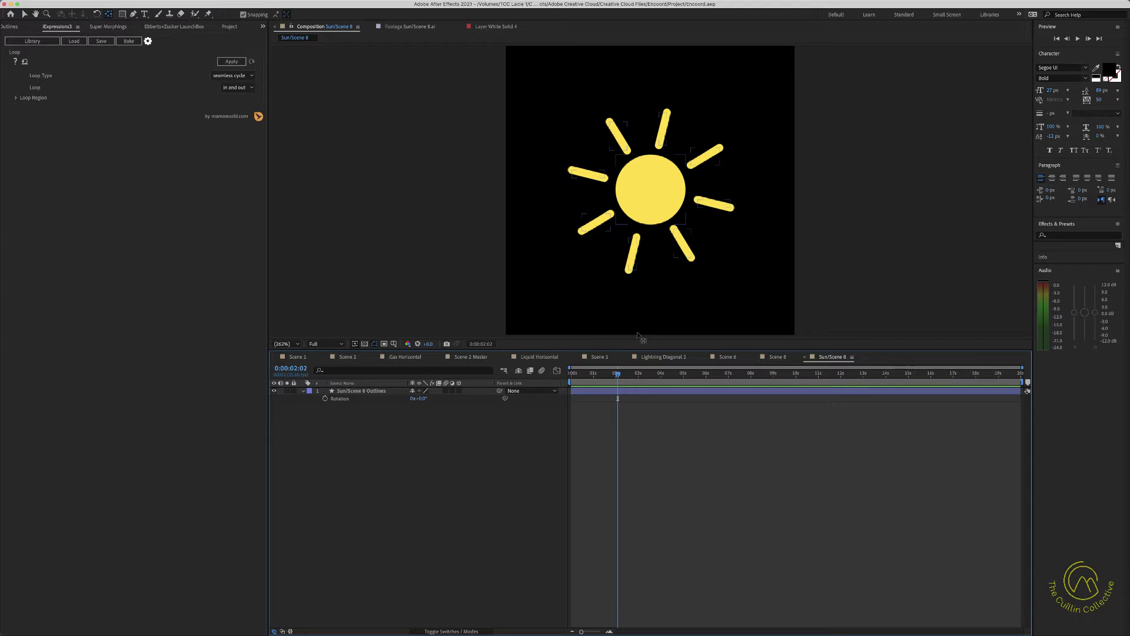
# - Select the sun outlines layer and expand its Contents to list the ray groups
pyautogui.press('super+Tab')
pyautogui.press('super+Tab')
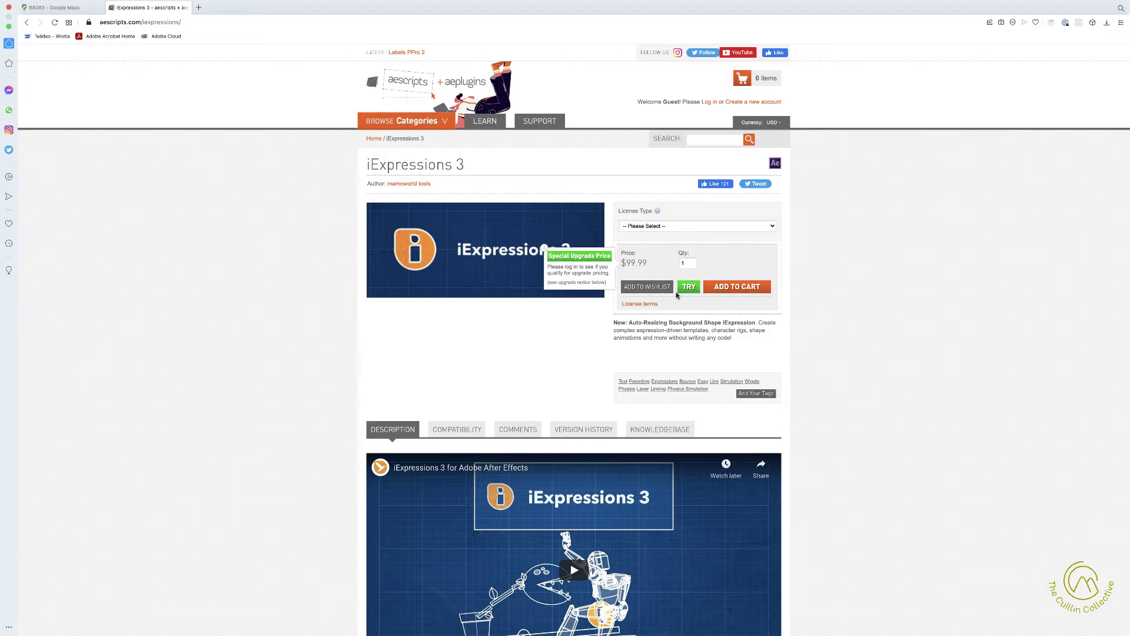
pyautogui.press('super+Tab')
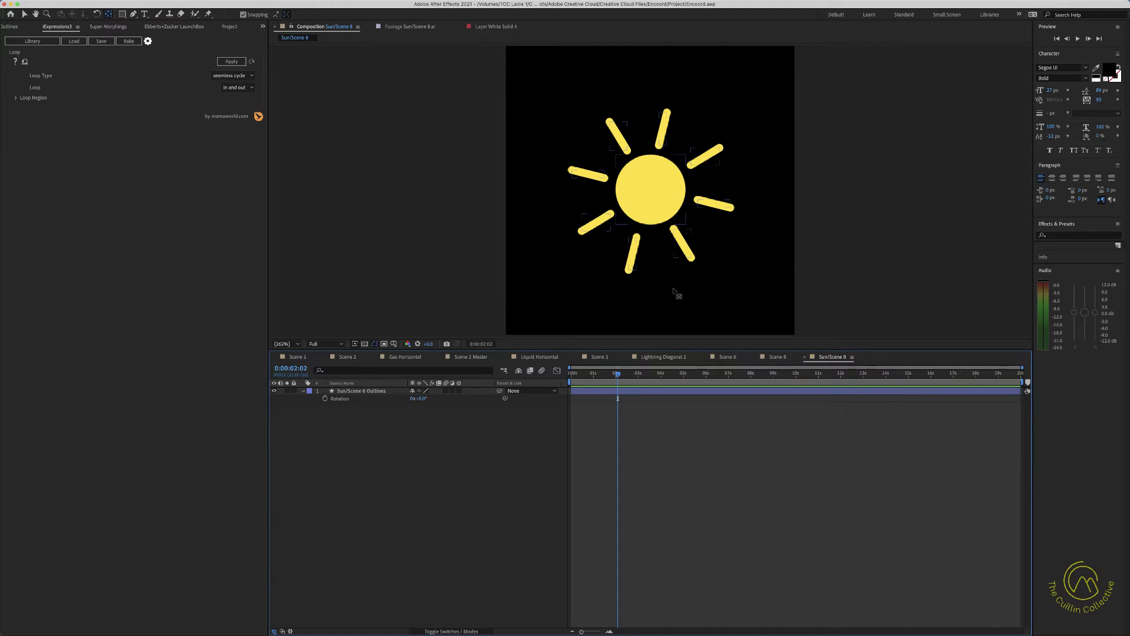
pyautogui.click(363, 391)
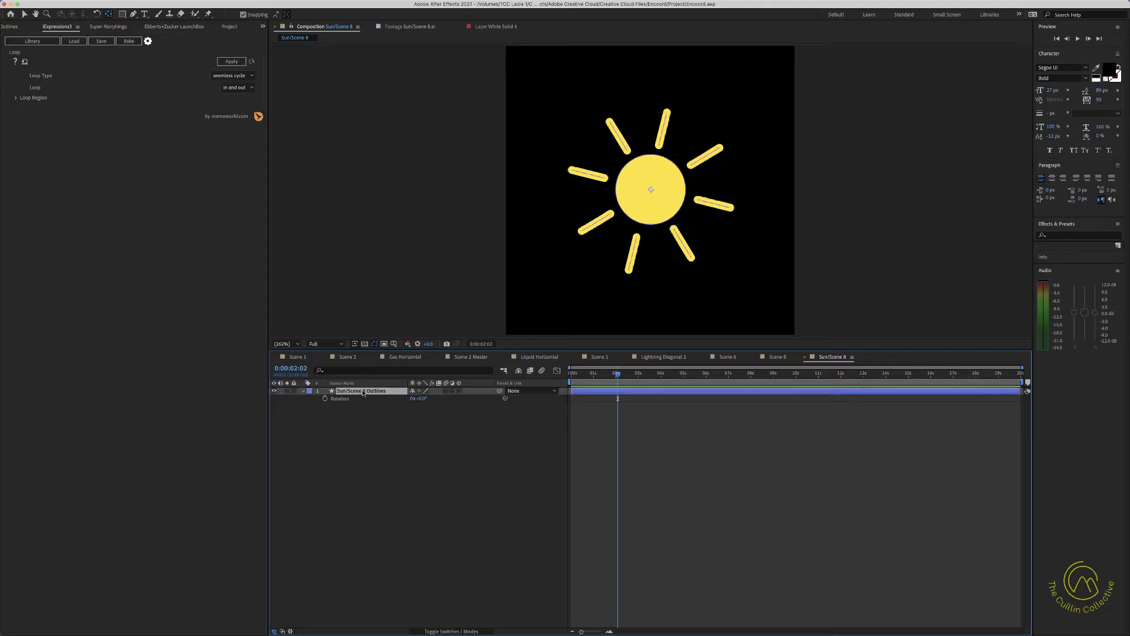
pyautogui.click(303, 393)
pyautogui.click(303, 393)
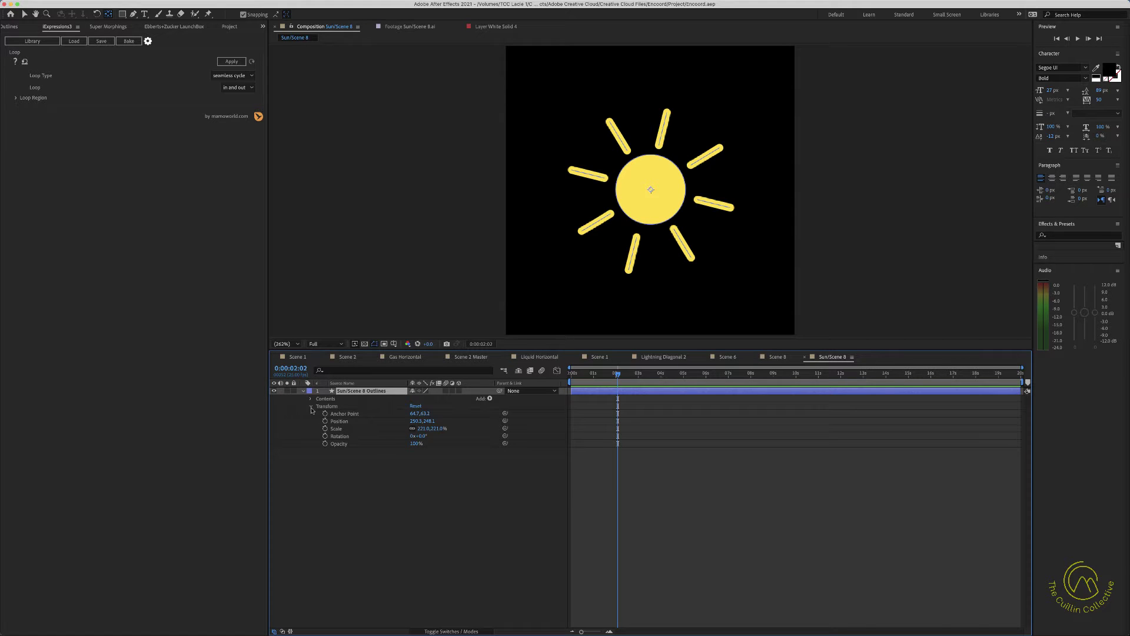
pyautogui.click(310, 407)
pyautogui.click(310, 399)
pyautogui.click(338, 401)
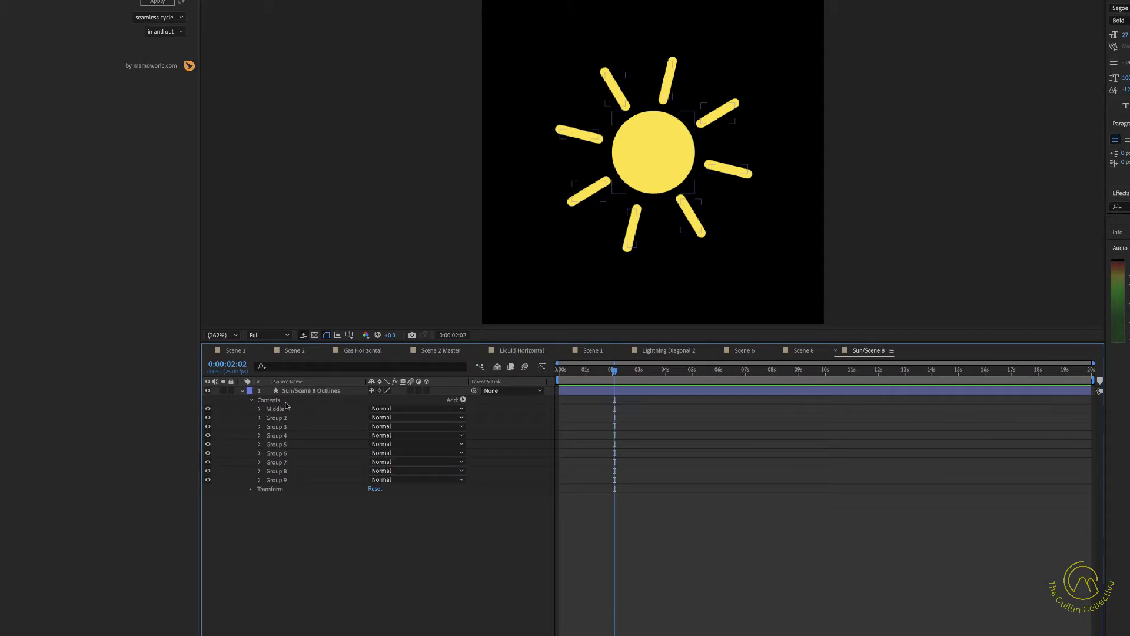
# - At 0s, add a 100% keyframe on Group 2's Trim Paths 1 End
pyautogui.click(285, 417)
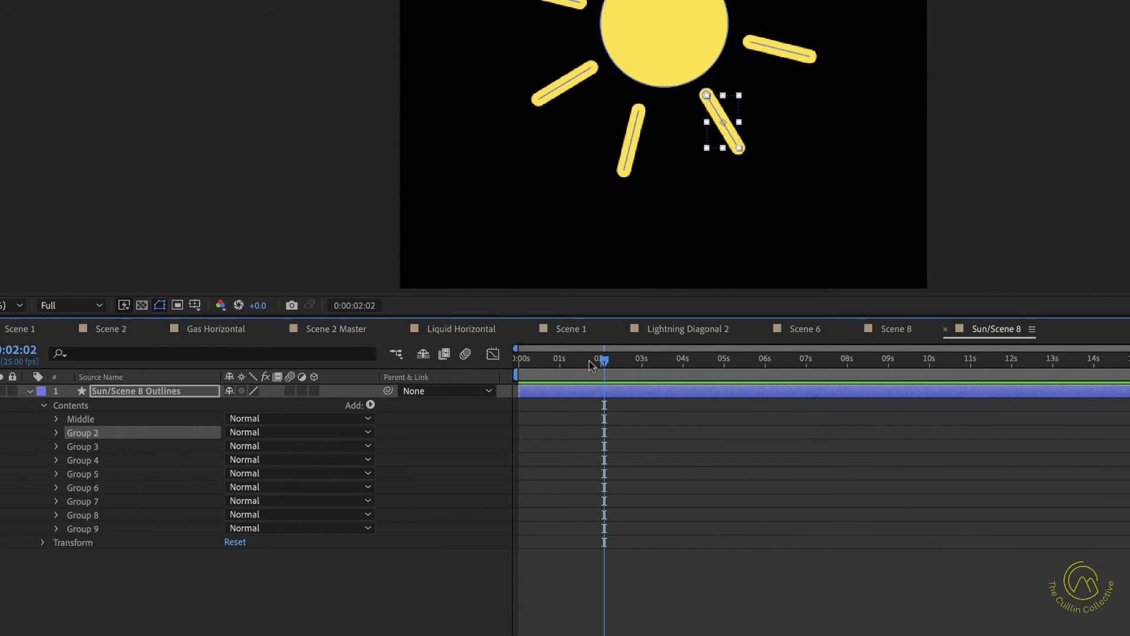
pyautogui.press('Home')
pyautogui.click(56, 433)
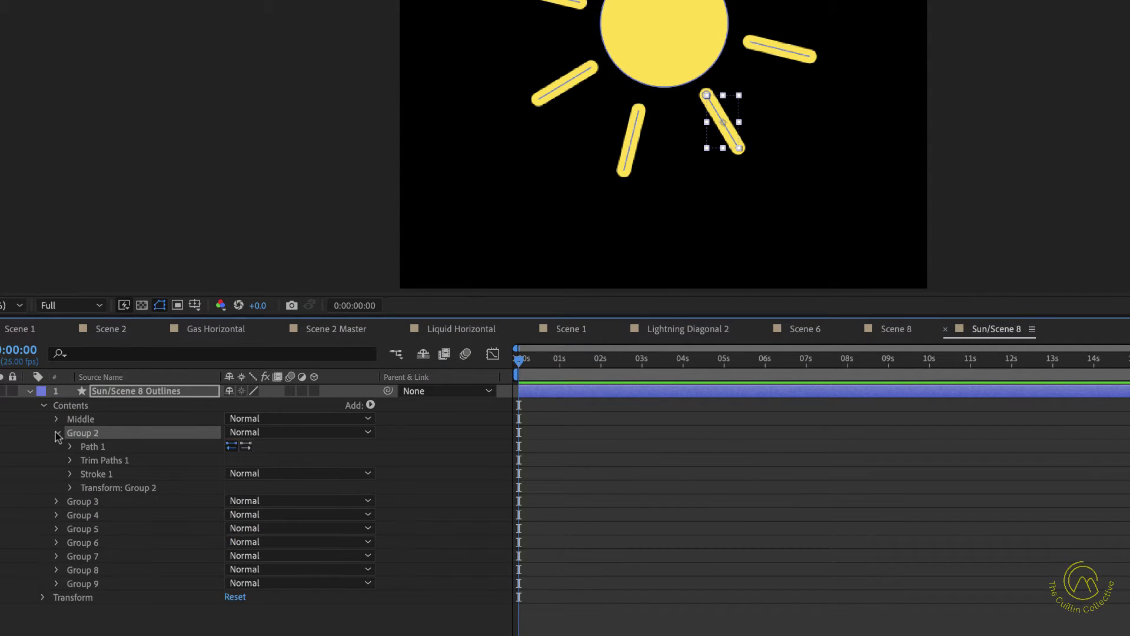
pyautogui.click(69, 460)
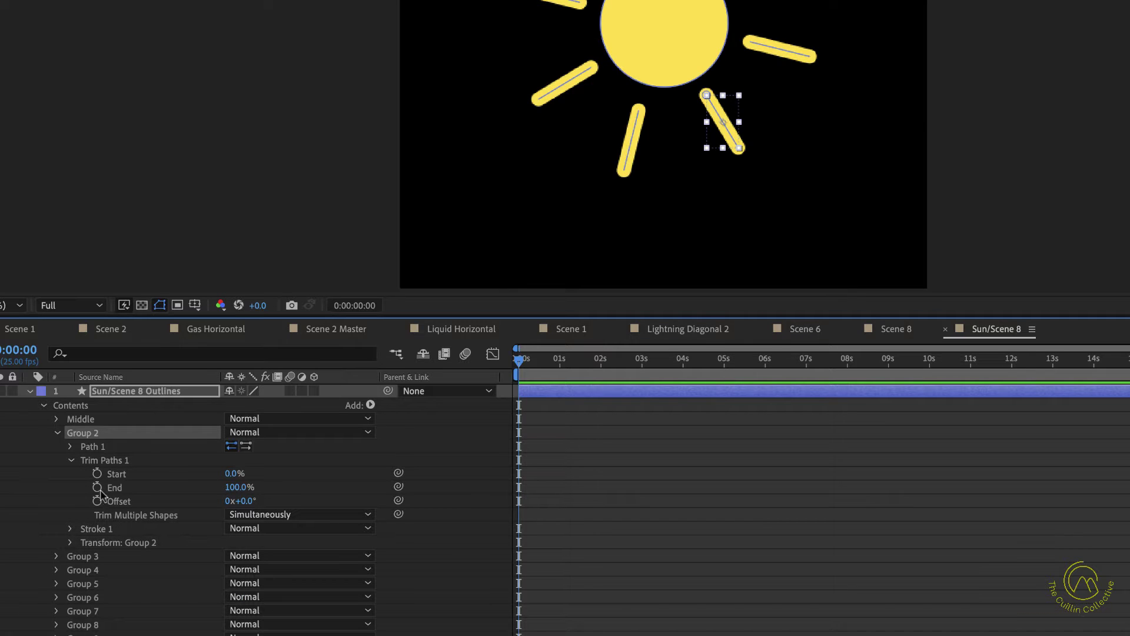
pyautogui.click(98, 487)
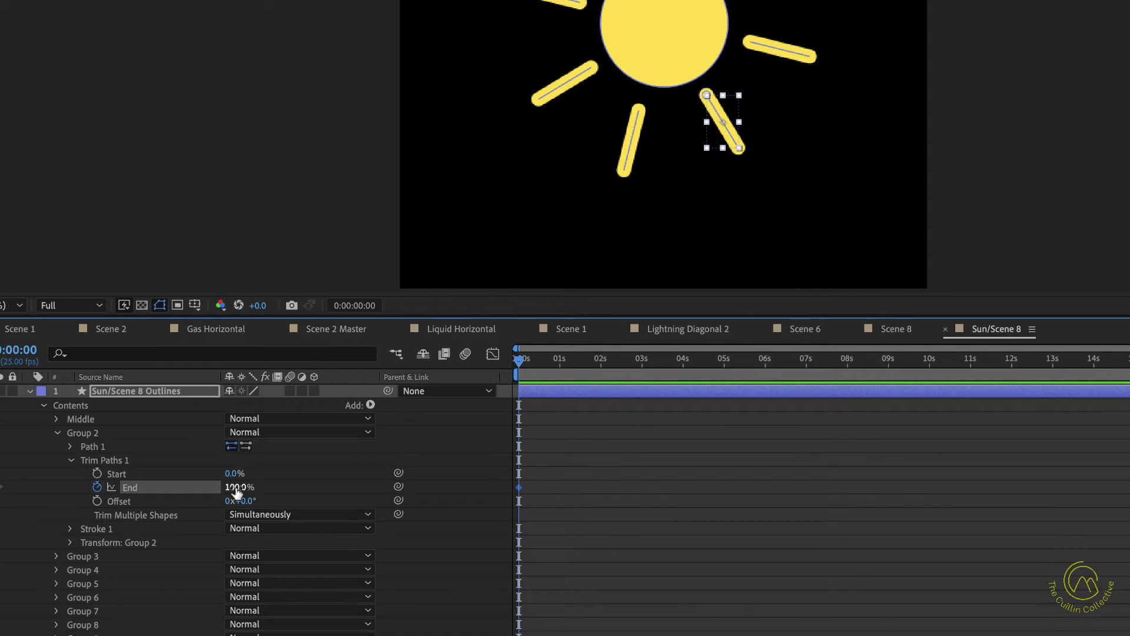
# - Set Group 2's Trim Paths End to 50% at 1s and 100% at 2s
pyautogui.moveTo(568, 360); pyautogui.dragTo(562, 364)
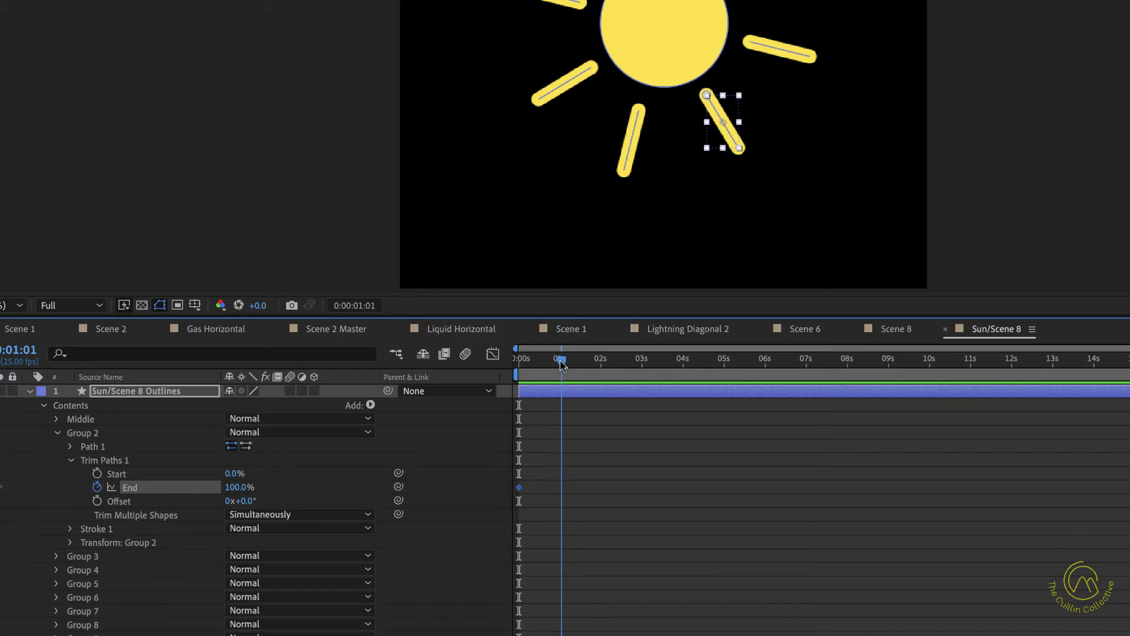
pyautogui.click(238, 488)
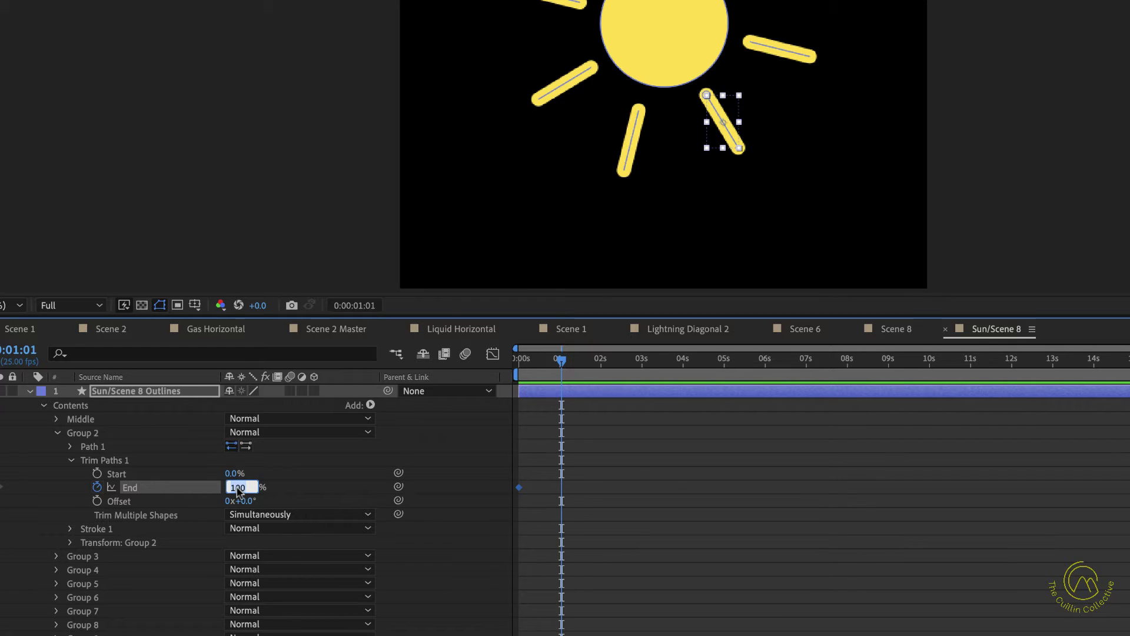
pyautogui.write('50')
pyautogui.press('Return')
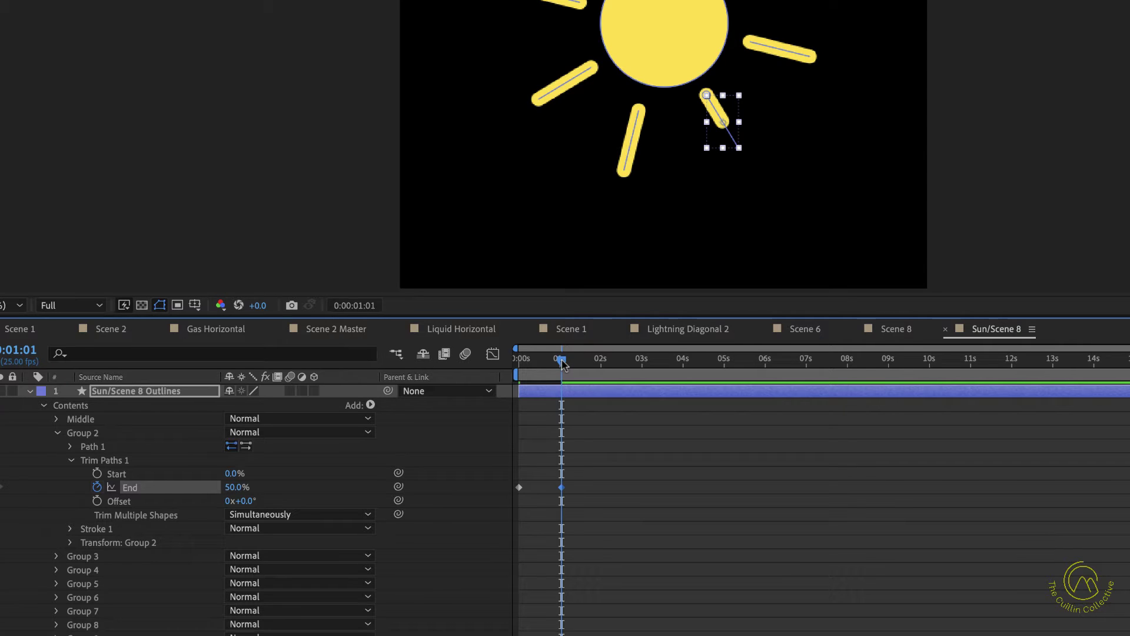
pyautogui.moveTo(577, 362); pyautogui.dragTo(601, 360)
pyautogui.click(238, 487)
pyautogui.write('1')
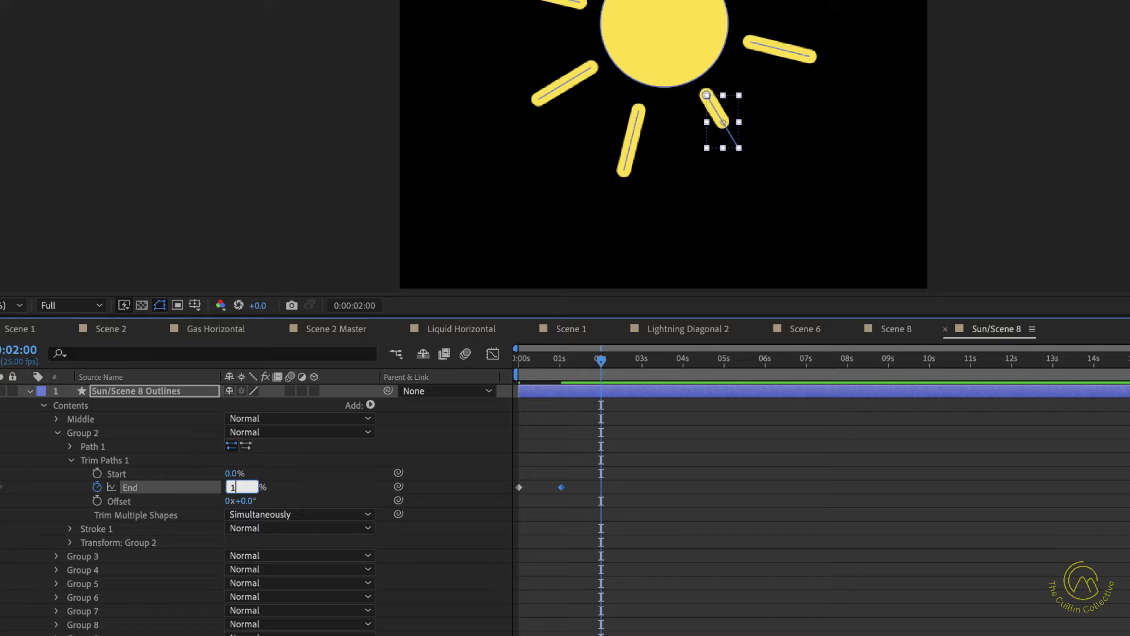
pyautogui.write('00')
pyautogui.press('Return')
# - Apply Easy Ease (F9) to the three End keyframes and preview the ray
pyautogui.moveTo(624, 471); pyautogui.dragTo(433, 514)
pyautogui.press('F9')
pyautogui.moveTo(601, 360); pyautogui.dragTo(518, 360)
pyautogui.press('space')
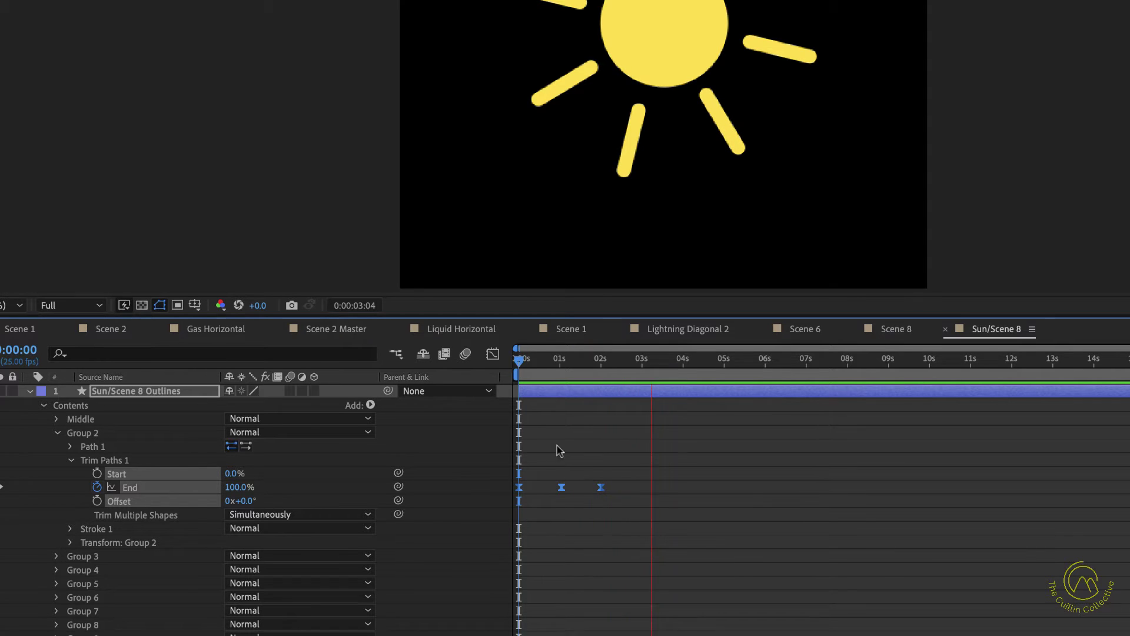
pyautogui.click(615, 468)
# - Copy the three End keyframes and paste them at 2s and again near 4s
pyautogui.moveTo(616, 468); pyautogui.dragTo(415, 546)
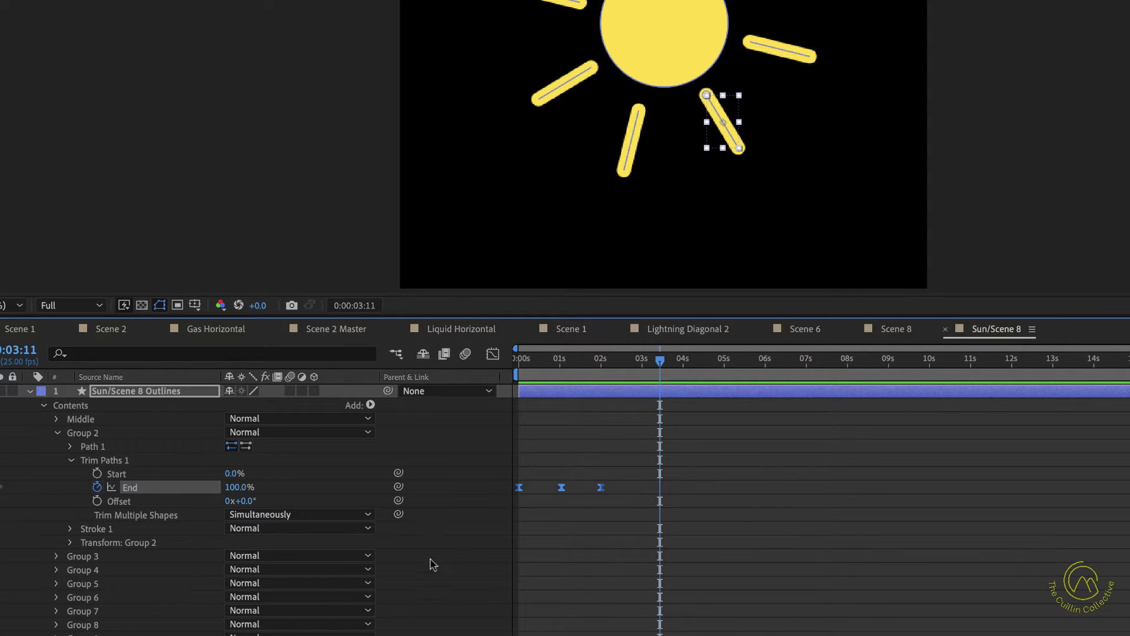
pyautogui.click(599, 361)
pyautogui.hotkey('ctrl', 'c')
pyautogui.press('pagedown')
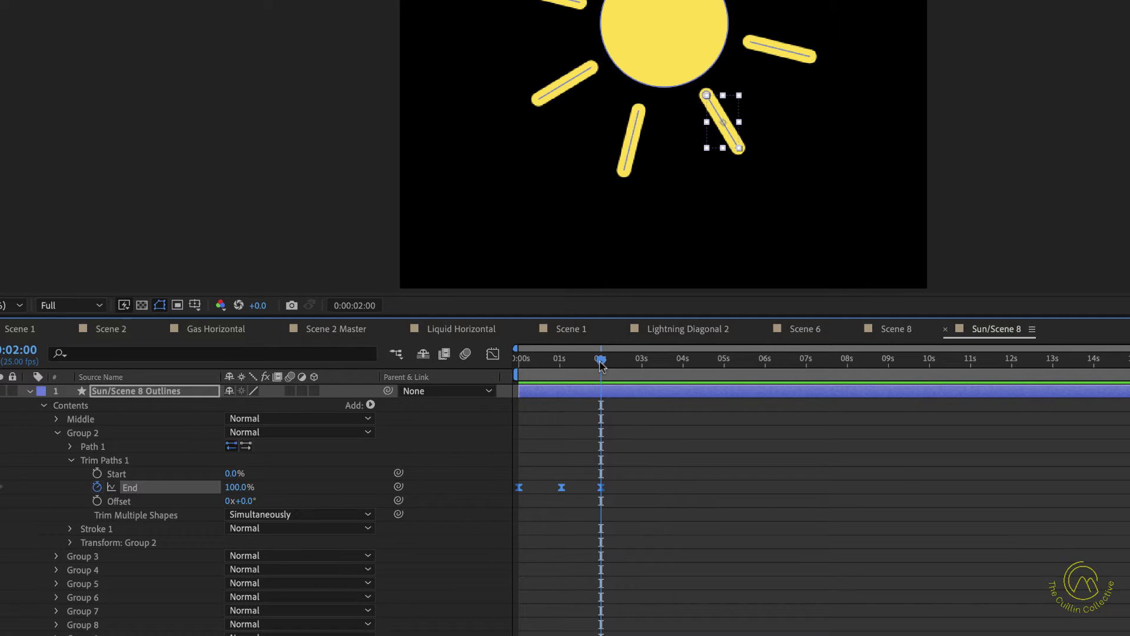
pyautogui.hotkey('ctrl', 'v')
pyautogui.moveTo(669, 368); pyautogui.dragTo(682, 364)
pyautogui.hotkey('ctrl', 'v')
# - Preview the repeats, undo both pastes, and reselect the original End keyframes
pyautogui.press('Home')
pyautogui.press('space')
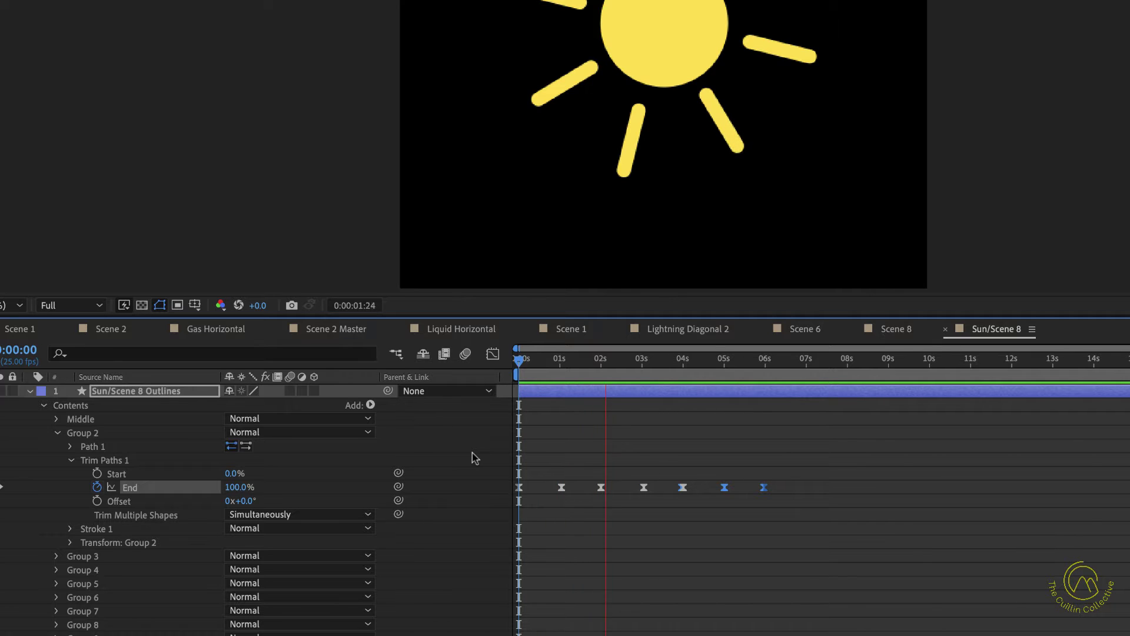
pyautogui.press('space')
pyautogui.hotkey('ctrl', 'z')
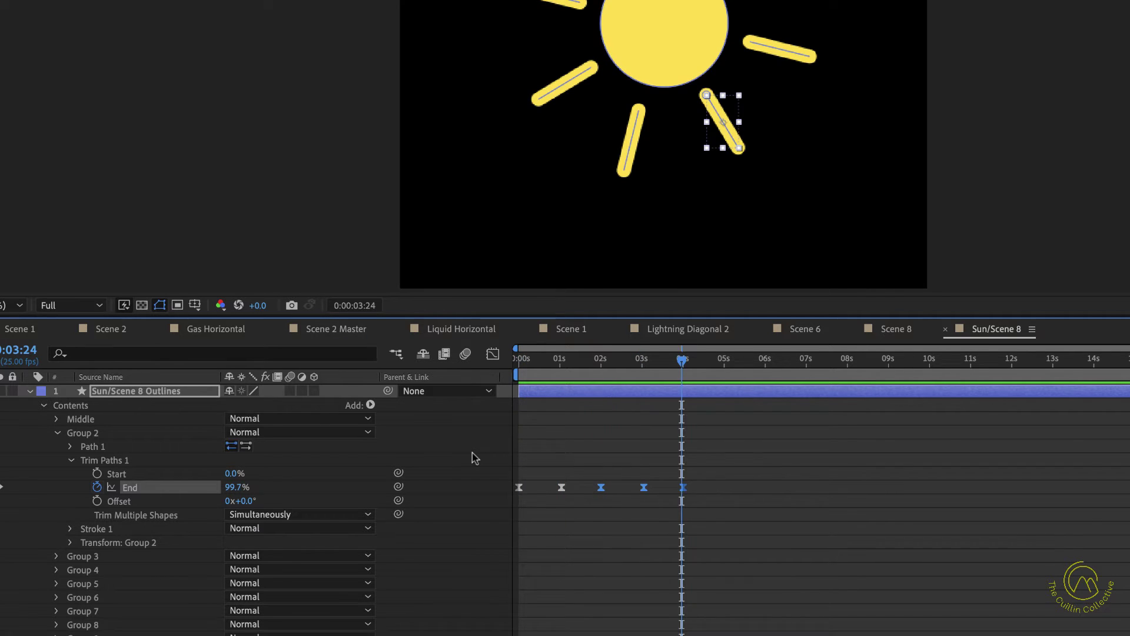
pyautogui.hotkey('ctrl', 'z')
pyautogui.moveTo(625, 470); pyautogui.dragTo(487, 512)
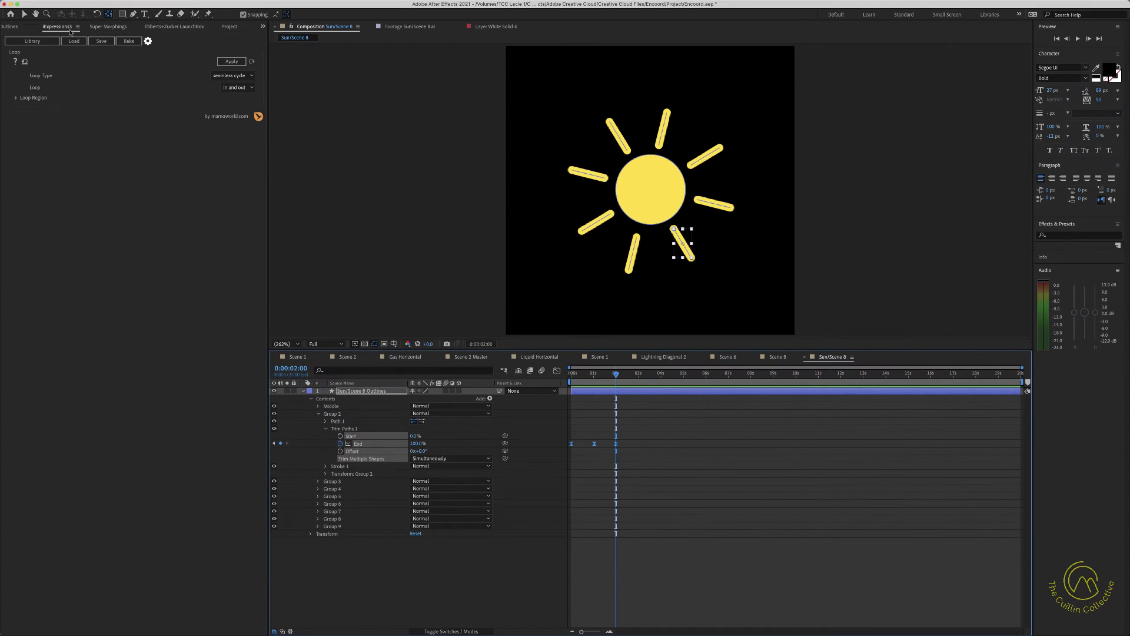
# - Pick the Loop expression from the iExpressions 3 library by searching 'loop'
pyautogui.click(33, 42)
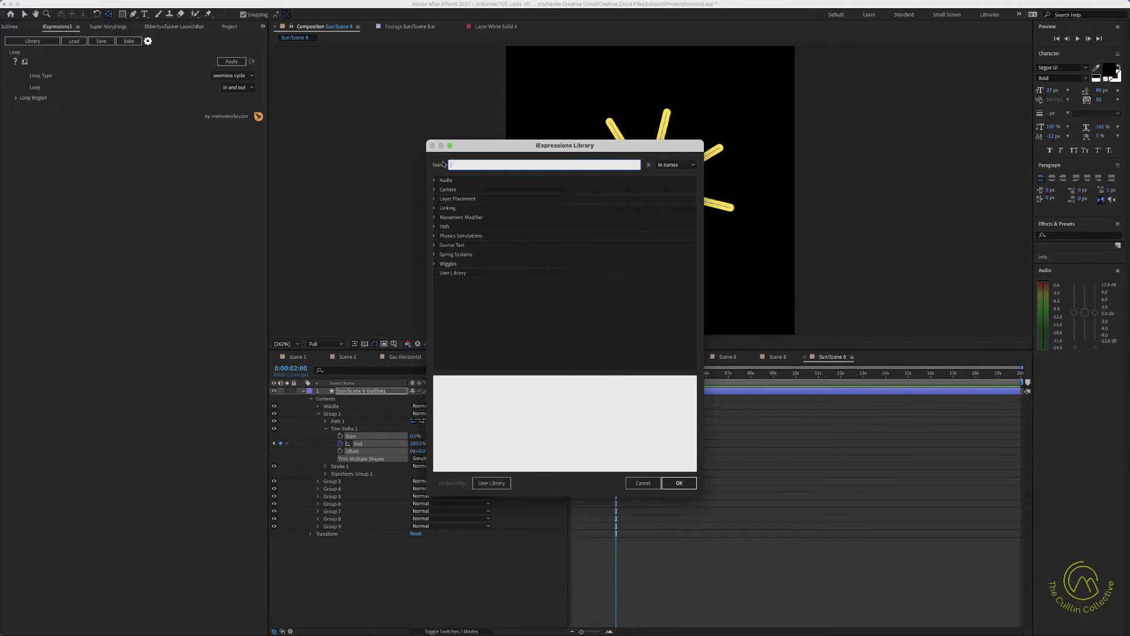
pyautogui.write('loop')
pyautogui.click(449, 190)
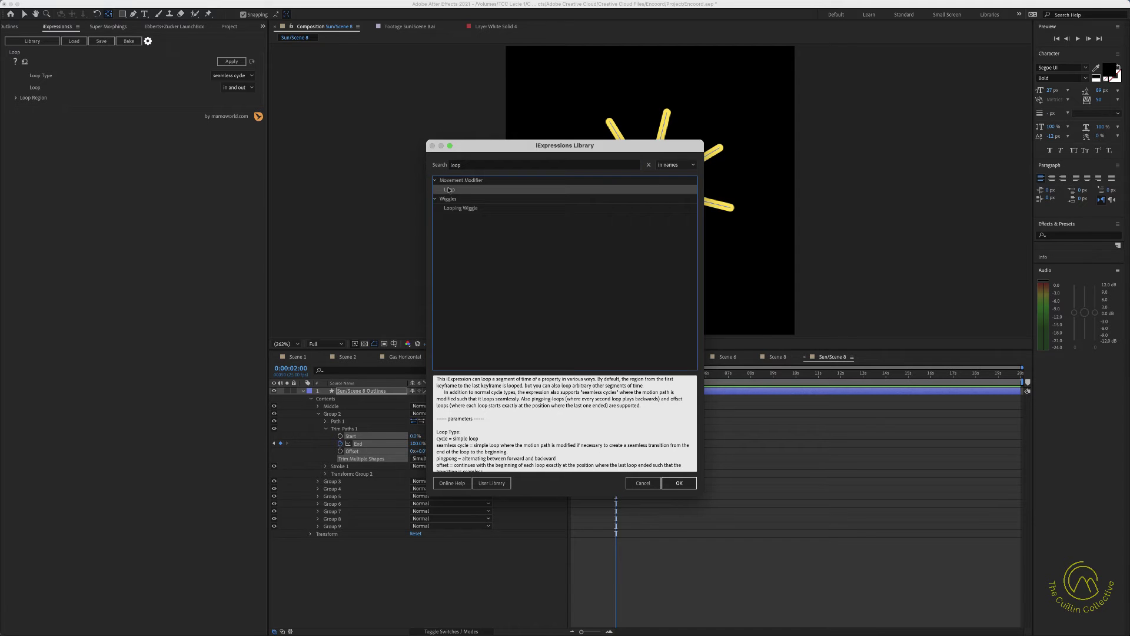
pyautogui.click(678, 483)
pyautogui.click(556, 484)
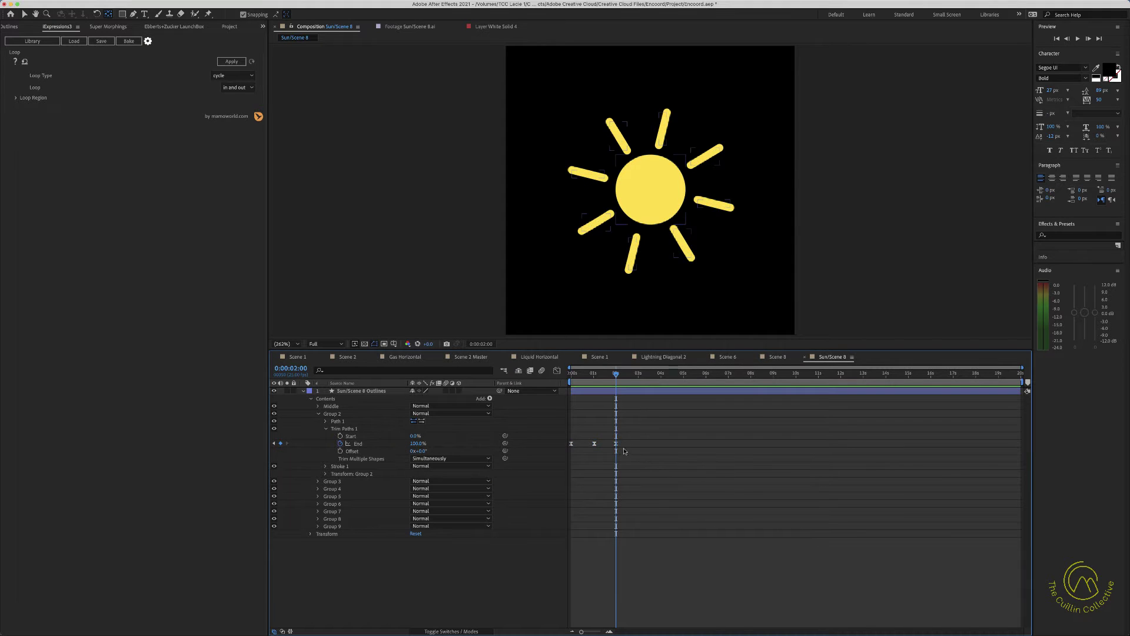
# - Apply the Loop expression with seamless cycle to the End keyframes and preview
pyautogui.click(609, 467)
pyautogui.moveTo(624, 447); pyautogui.dragTo(567, 447)
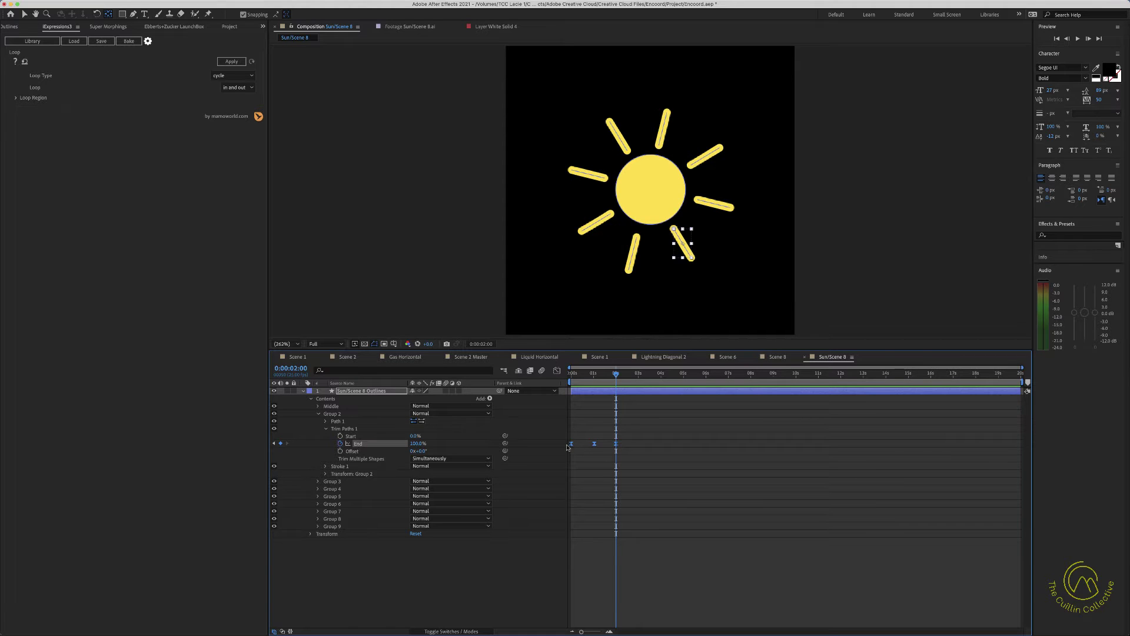
pyautogui.click(233, 75)
pyautogui.click(234, 88)
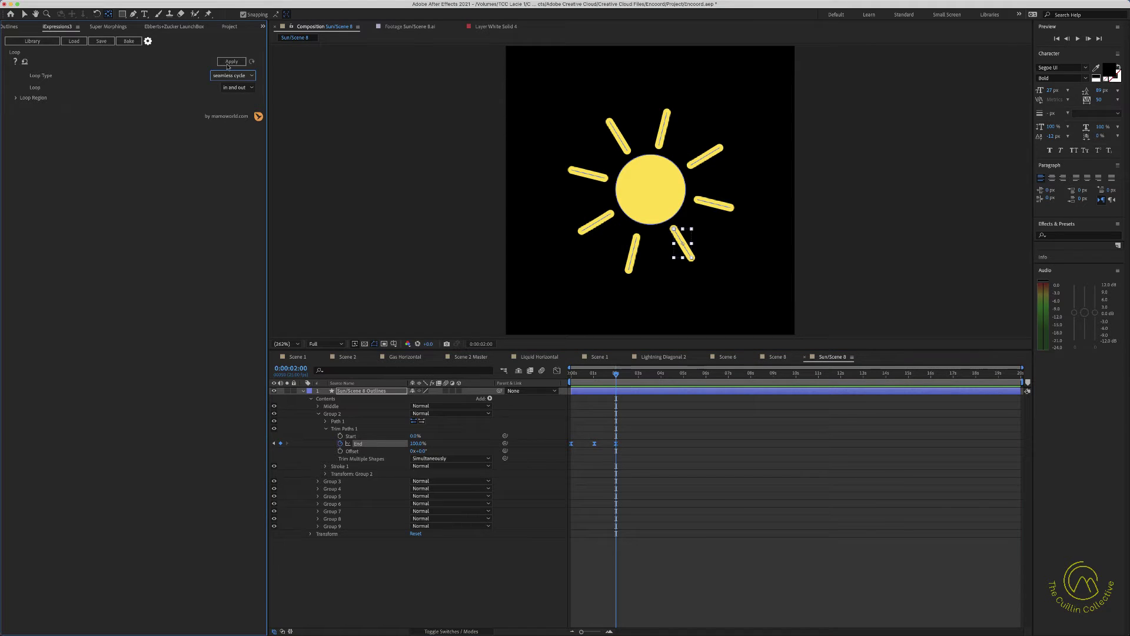
pyautogui.click(232, 62)
pyautogui.press('space')
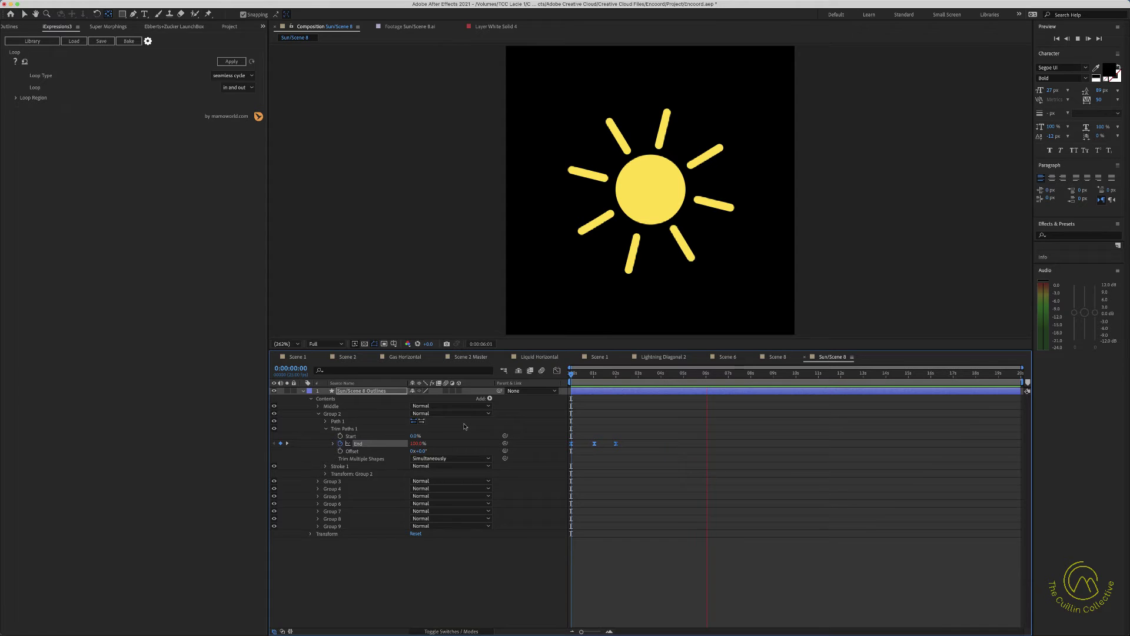
# - Move the middle End keyframe exactly onto 0:00:01:00, then preview from the start
pyautogui.press('space')
pyautogui.press('=')
pyautogui.press('=')
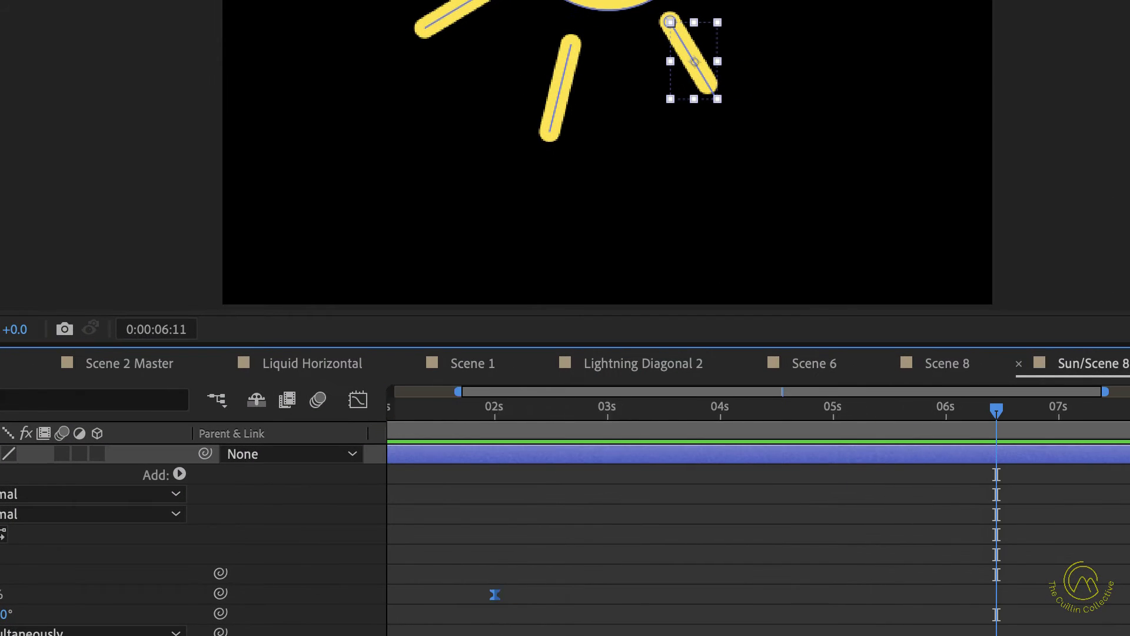
pyautogui.press('Home')
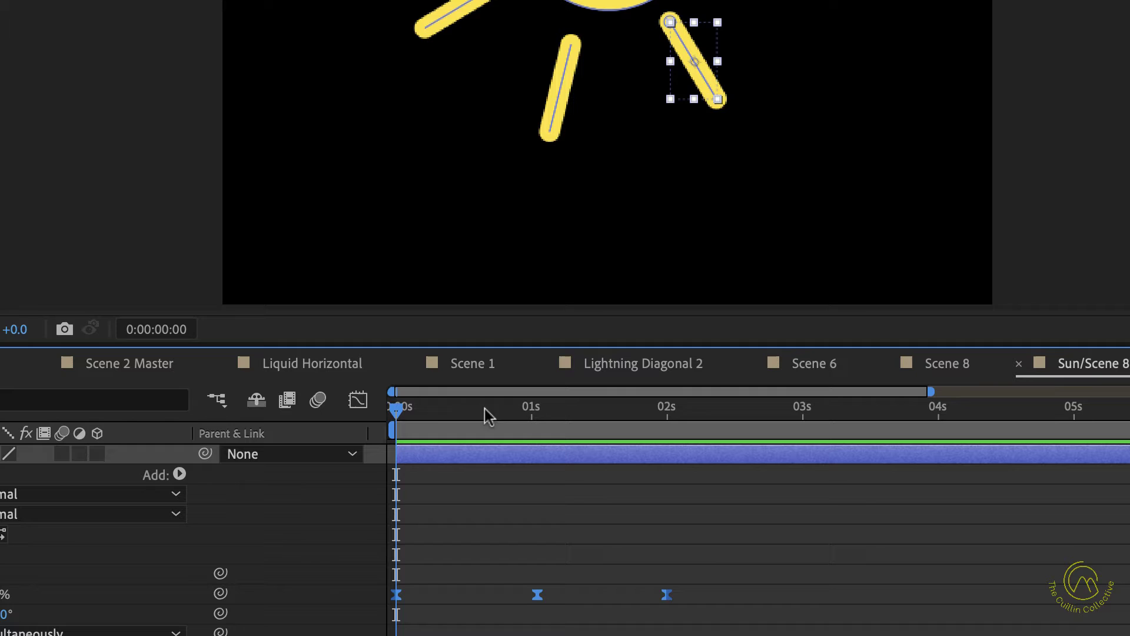
pyautogui.moveTo(518, 412); pyautogui.dragTo(532, 412)
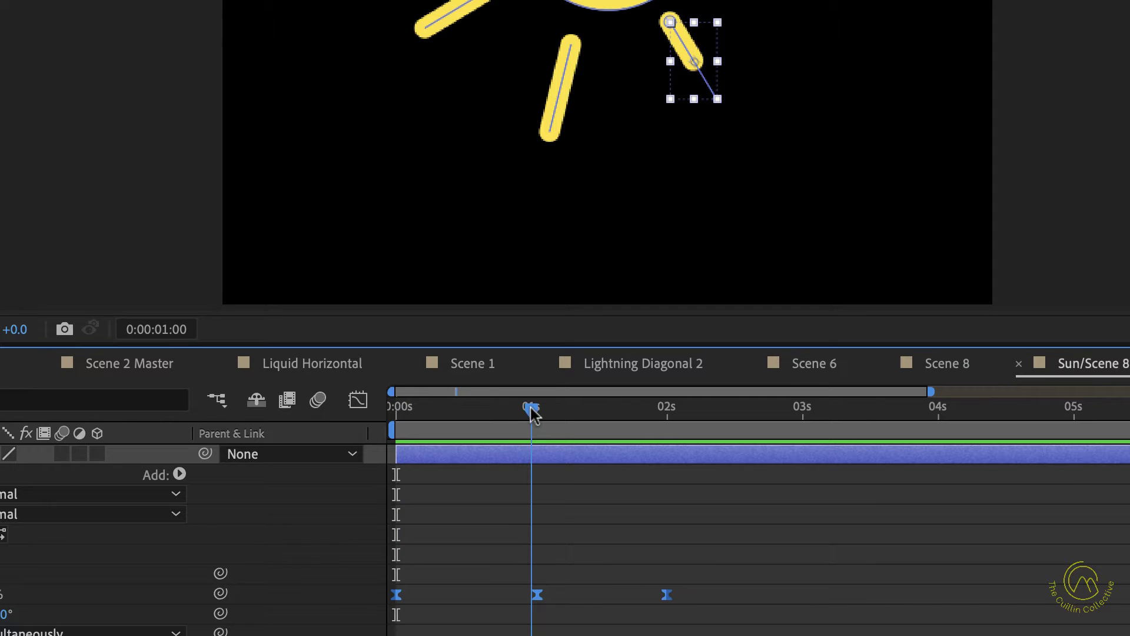
pyautogui.click(559, 606)
pyautogui.moveTo(536, 595); pyautogui.dragTo(532, 594)
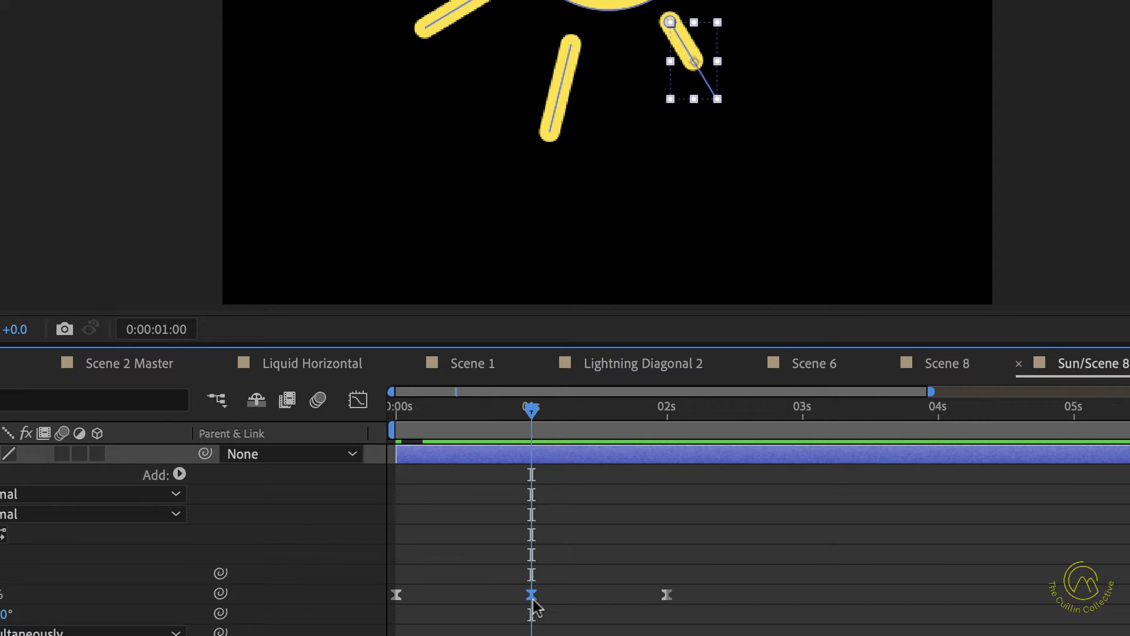
pyautogui.press('Home')
pyautogui.press('space')
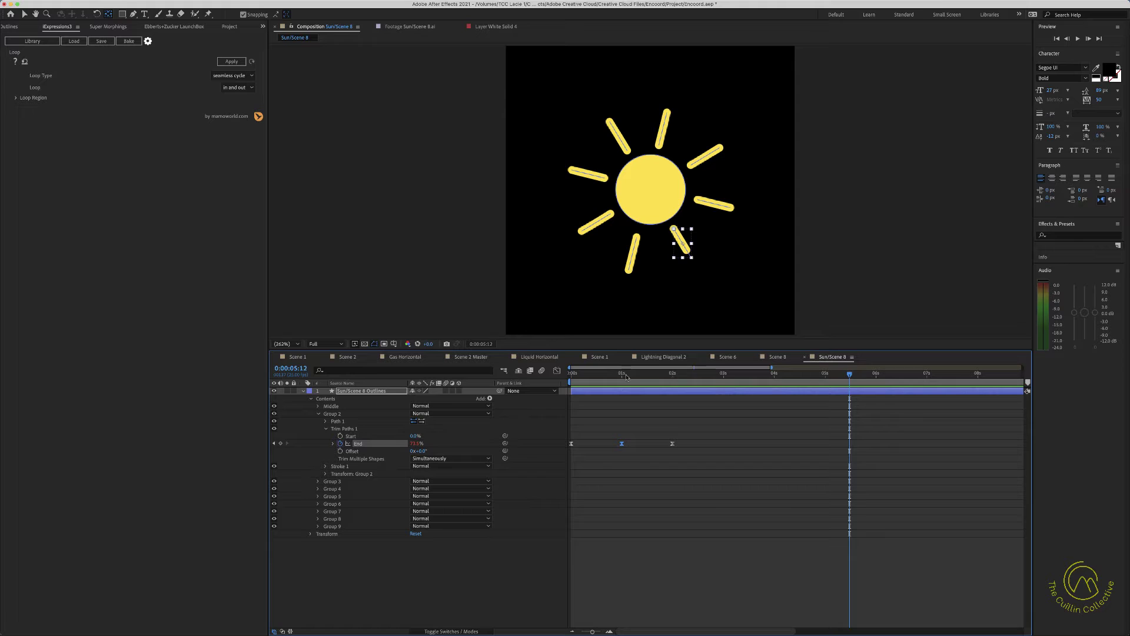
# - Save the project and select Group 2's Trim Paths 1 operator
pyautogui.moveTo(627, 377); pyautogui.dragTo(567, 379)
pyautogui.hotkey('ctrl', 's')
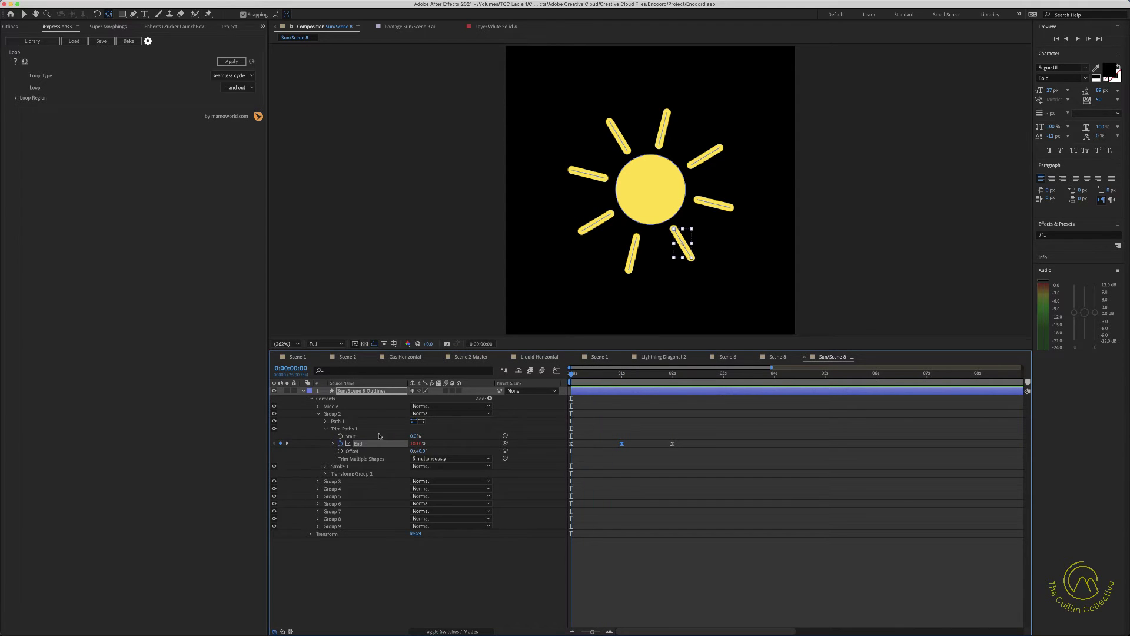
pyautogui.click(326, 429)
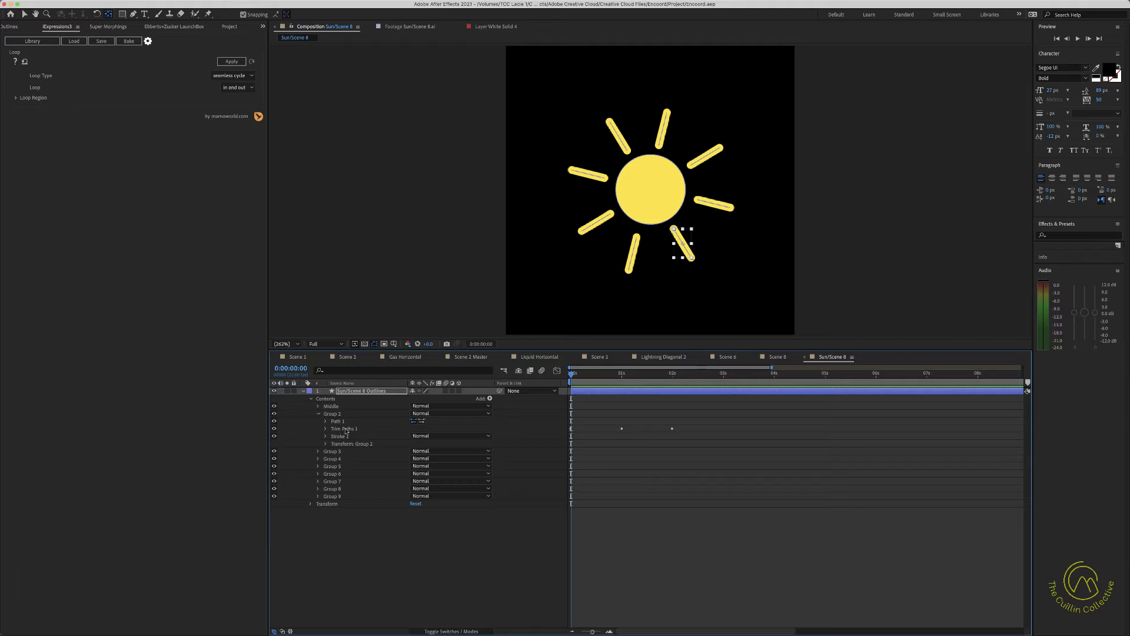
pyautogui.click(346, 429)
pyautogui.click(325, 429)
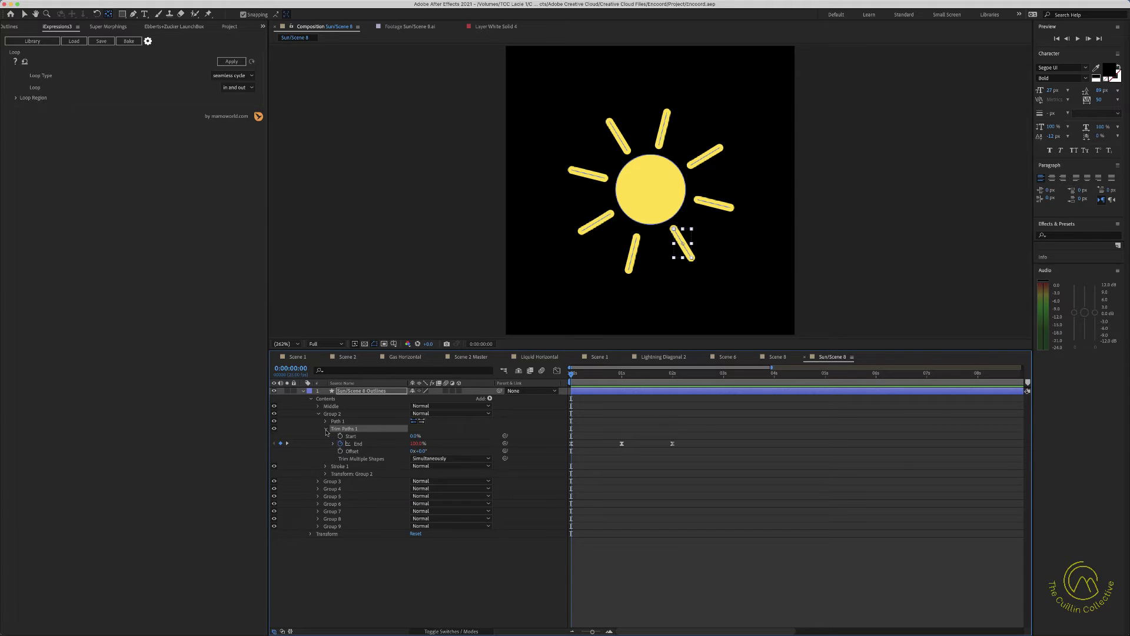
# - Paste the trim animation into Group 3, the lower-left ray, and preview
pyautogui.click(334, 488)
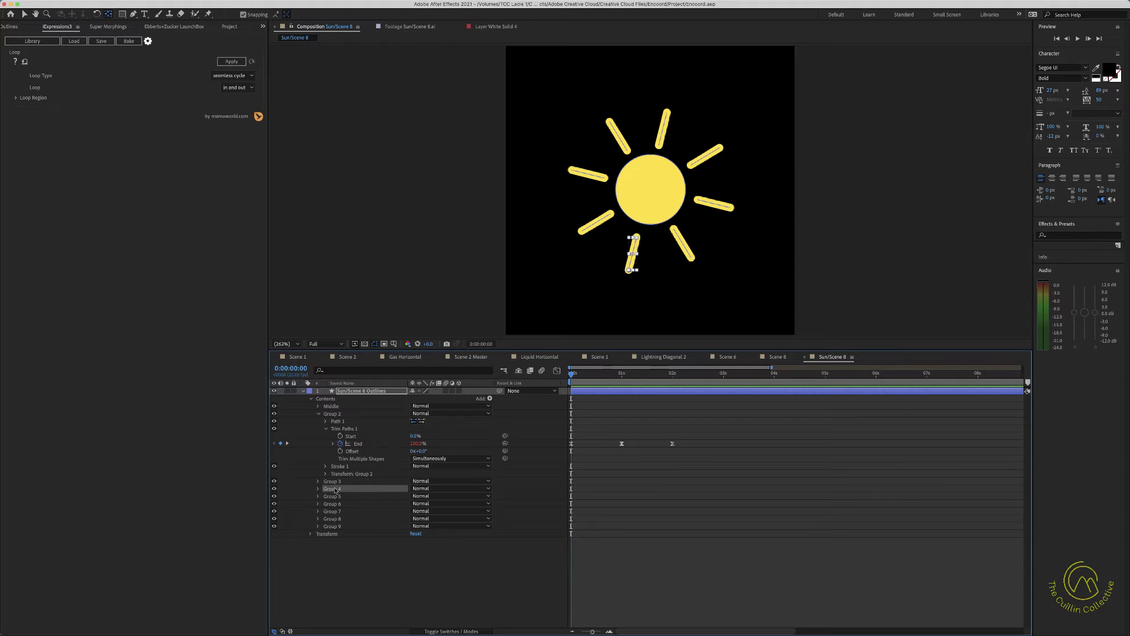
pyautogui.click(252, 439)
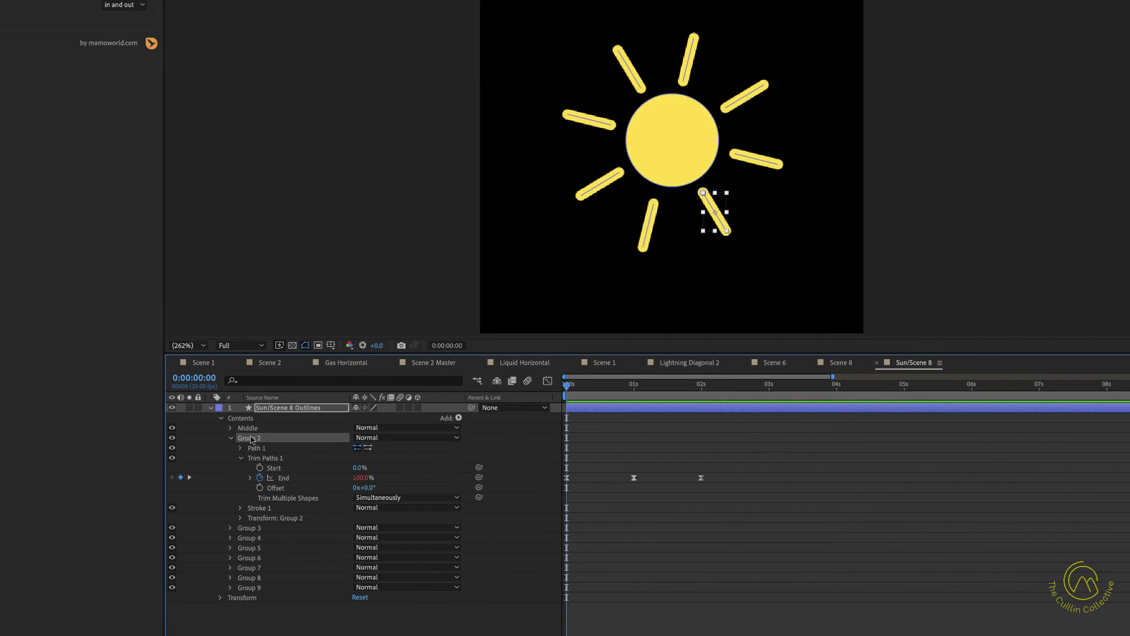
pyautogui.click(252, 529)
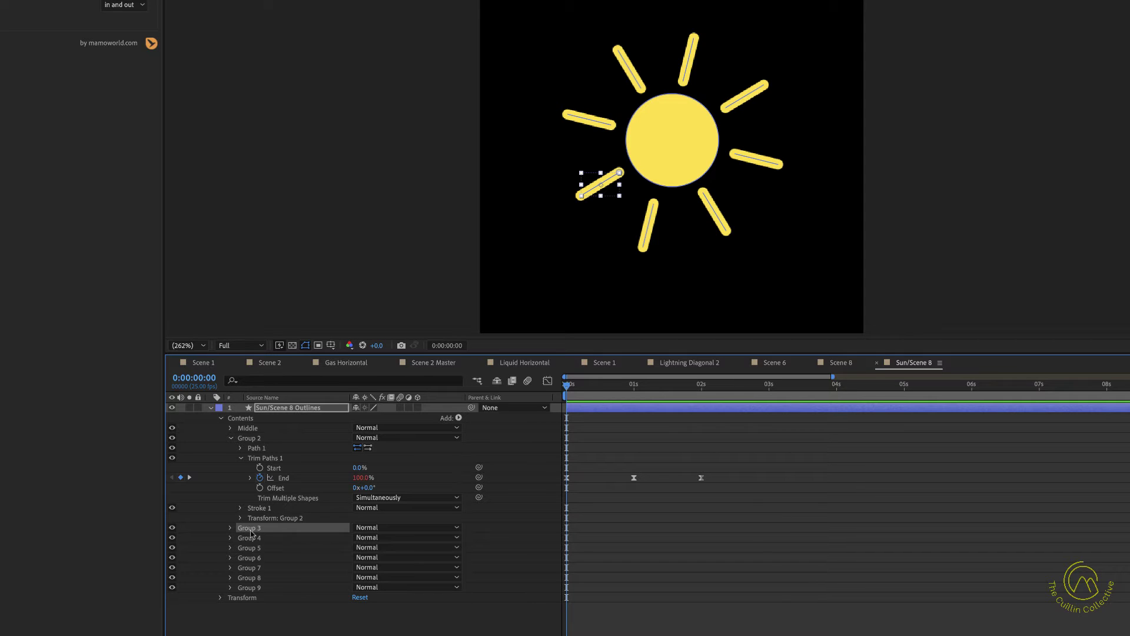
pyautogui.hotkey('ctrl', 'v')
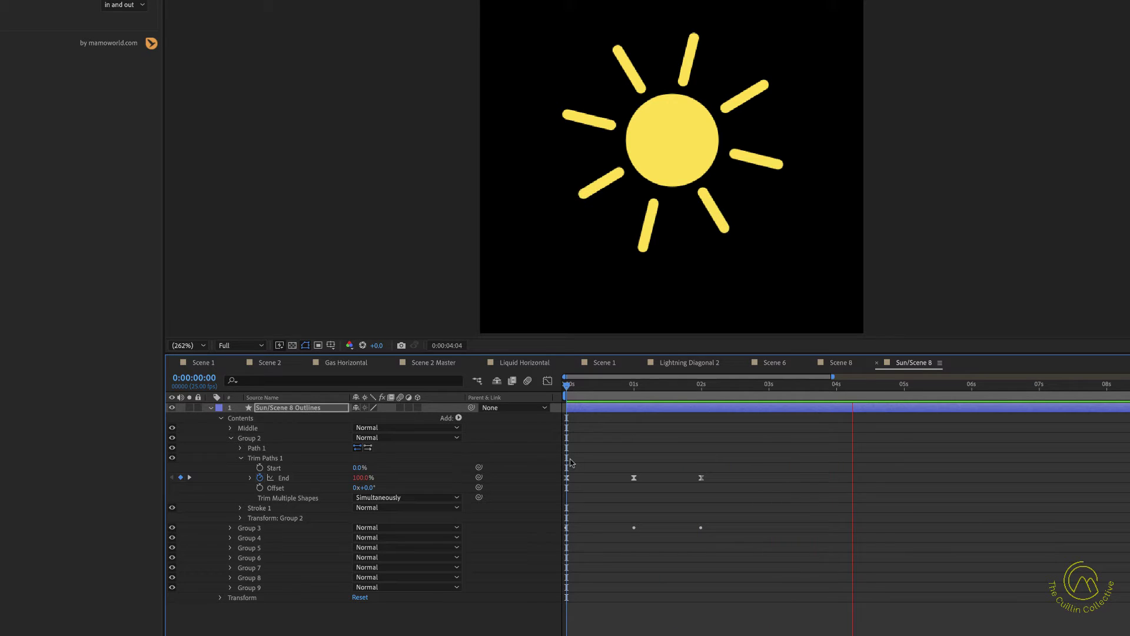
pyautogui.press('space')
# - Select Groups 4 through 9 in turn to identify each ray, then deselect
pyautogui.click(250, 538)
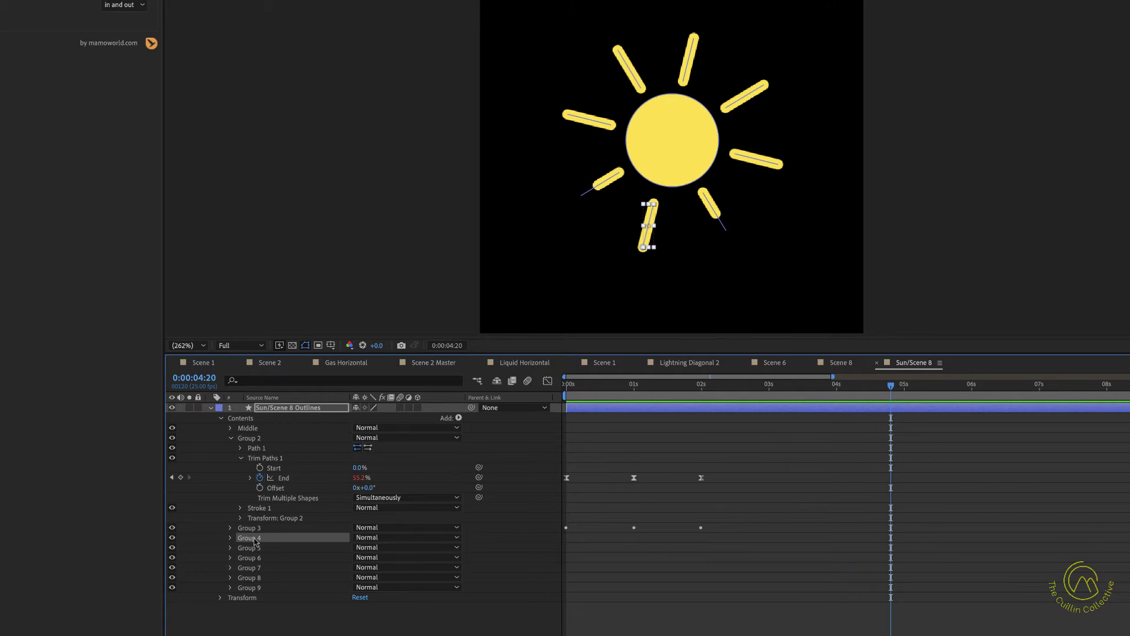
pyautogui.click(250, 548)
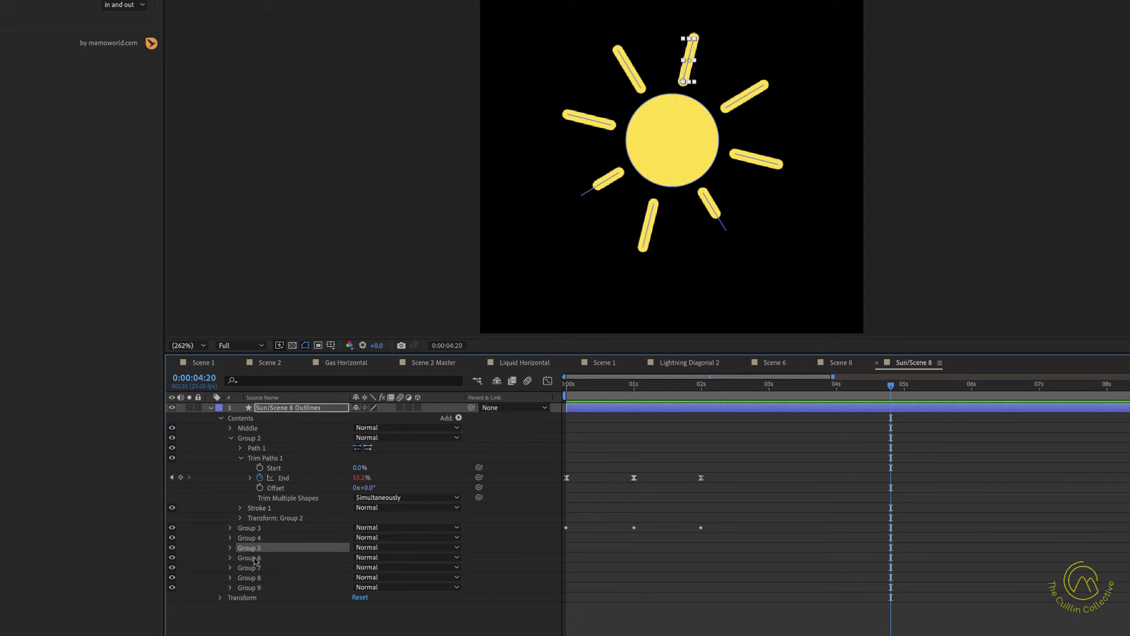
pyautogui.click(250, 558)
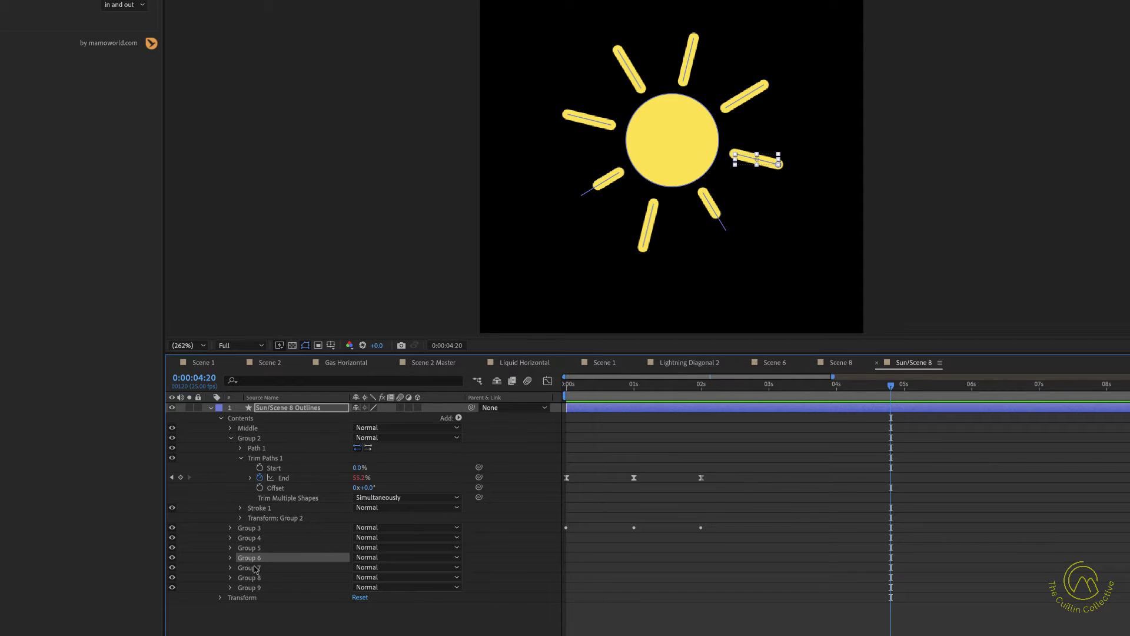
pyautogui.click(250, 567)
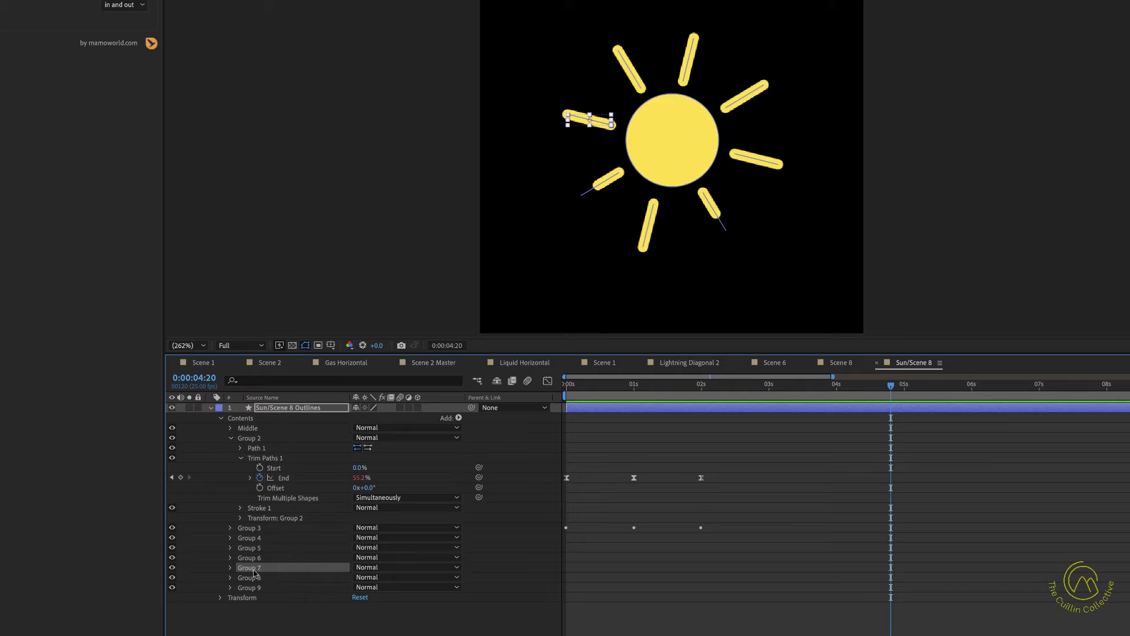
pyautogui.click(254, 578)
pyautogui.click(253, 588)
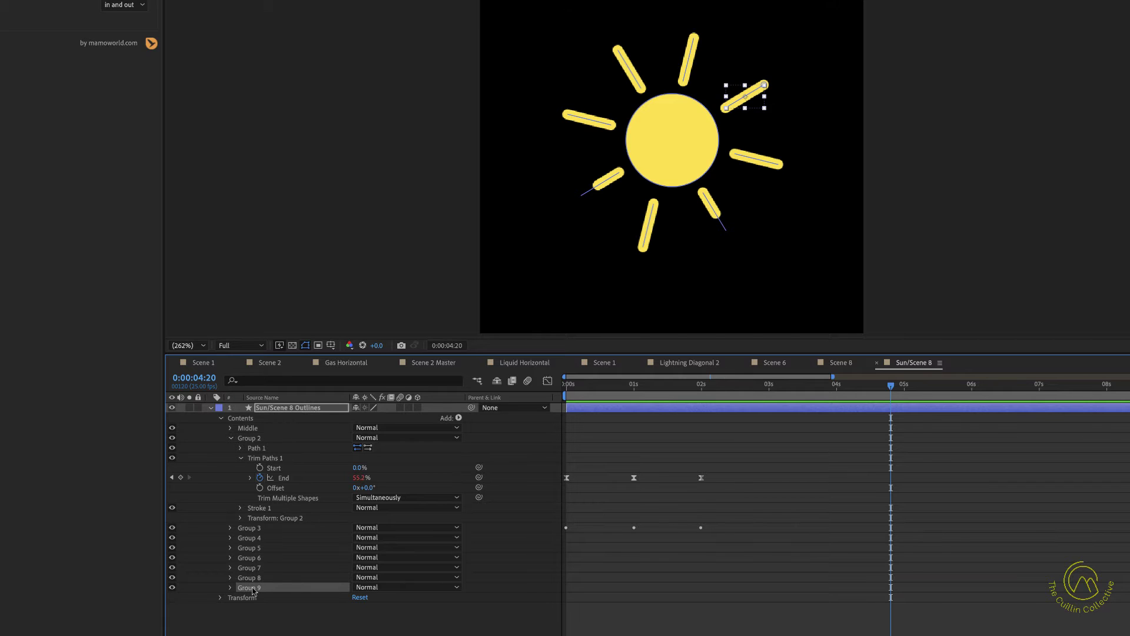
pyautogui.press('Home')
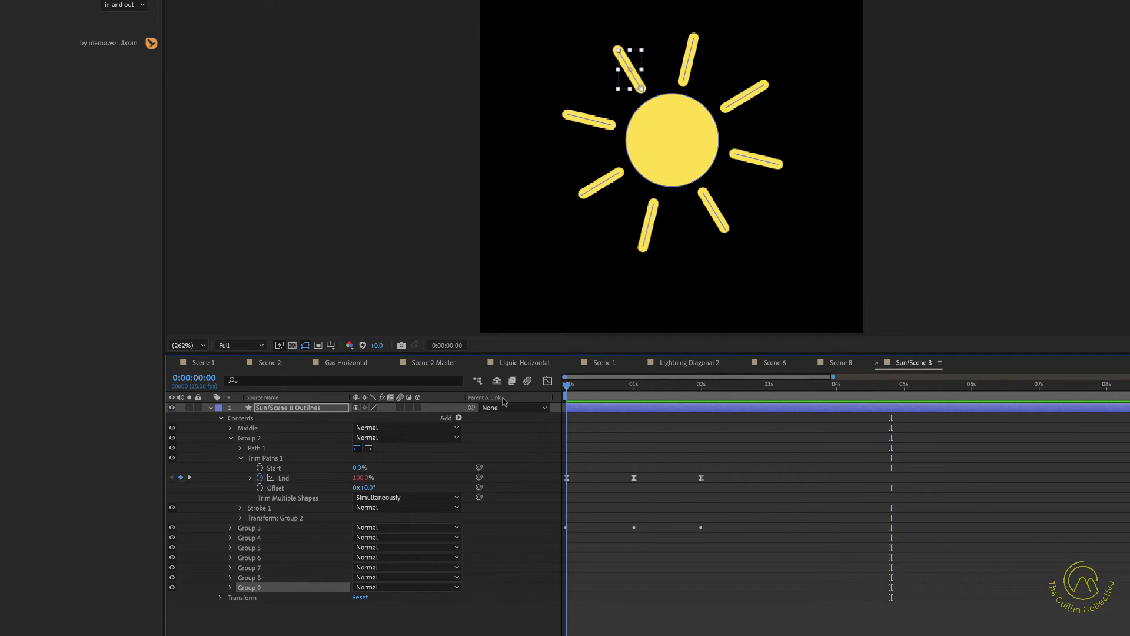
pyautogui.click(518, 419)
pyautogui.click(745, 121)
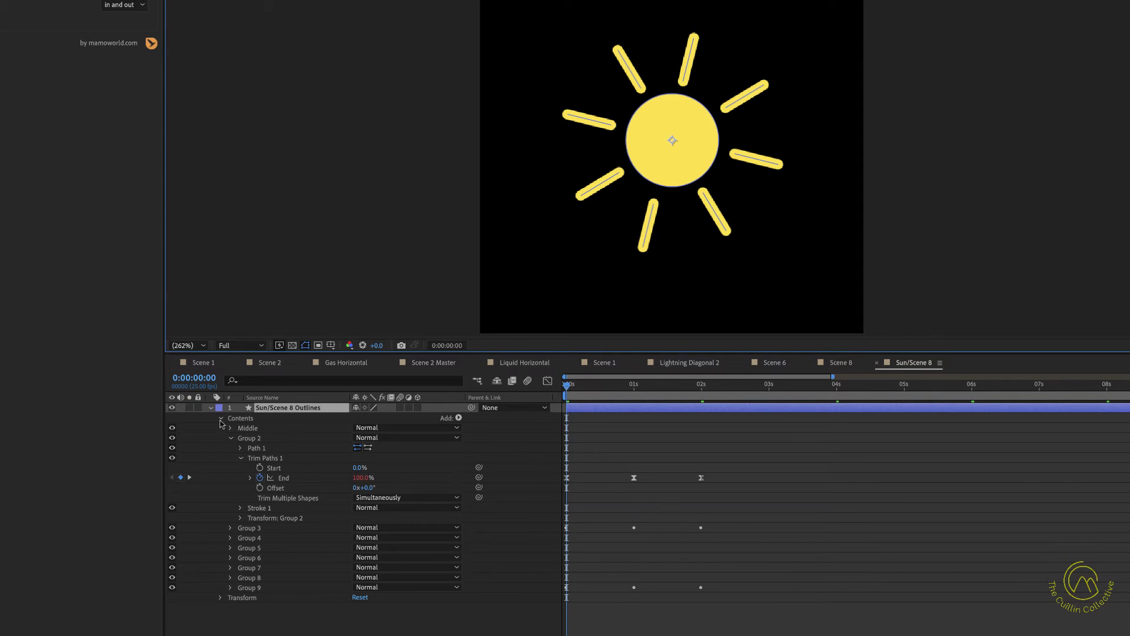
# - Paste the trim animation into Group 8, the upper-right ray, and preview
pyautogui.click(231, 438)
pyautogui.click(247, 460)
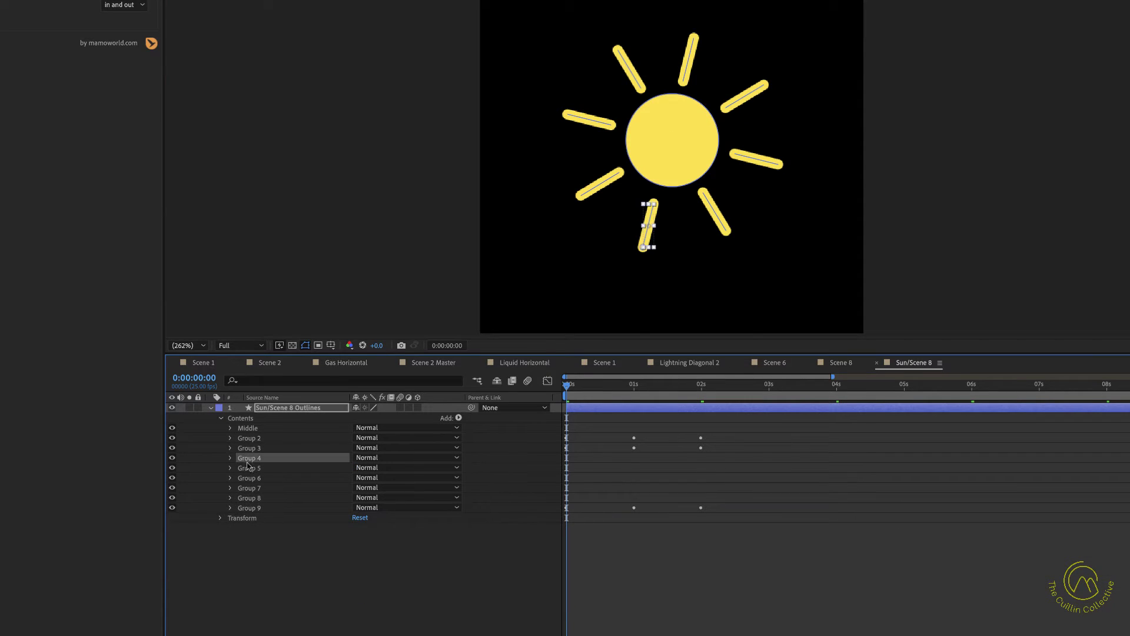
pyautogui.click(251, 449)
pyautogui.click(252, 469)
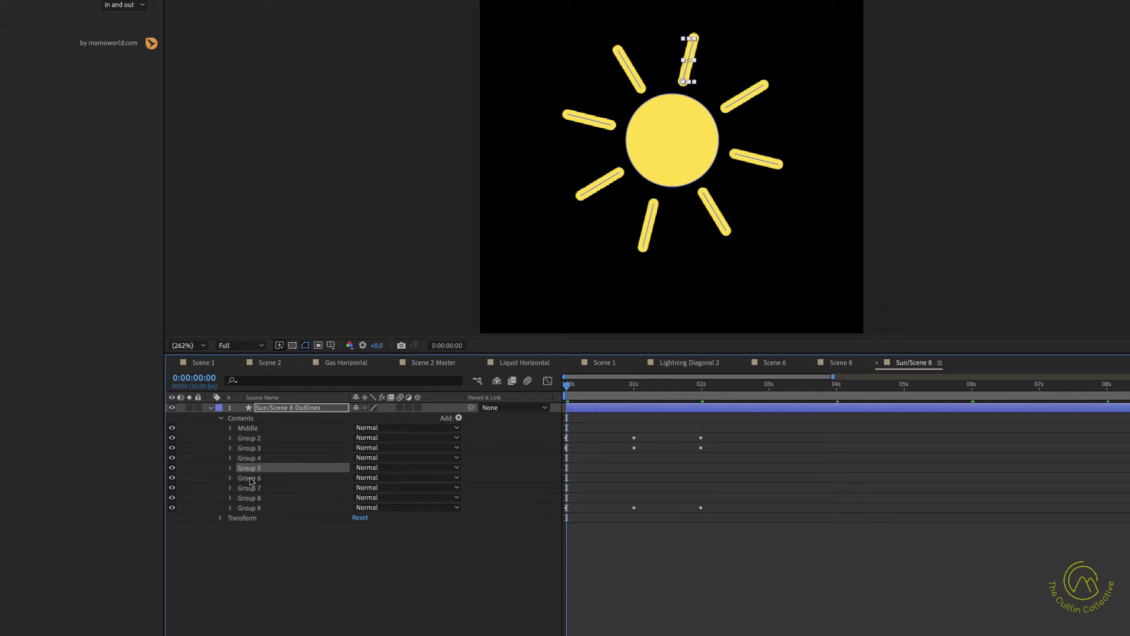
pyautogui.click(251, 479)
pyautogui.click(252, 490)
pyautogui.click(253, 498)
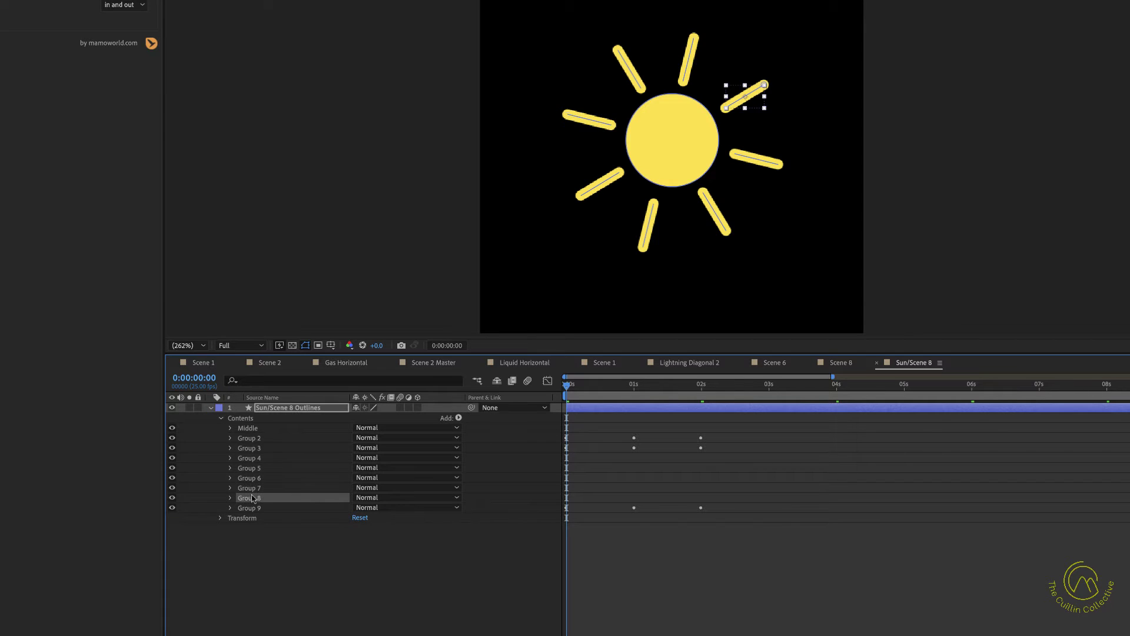
pyautogui.hotkey('ctrl', 'v')
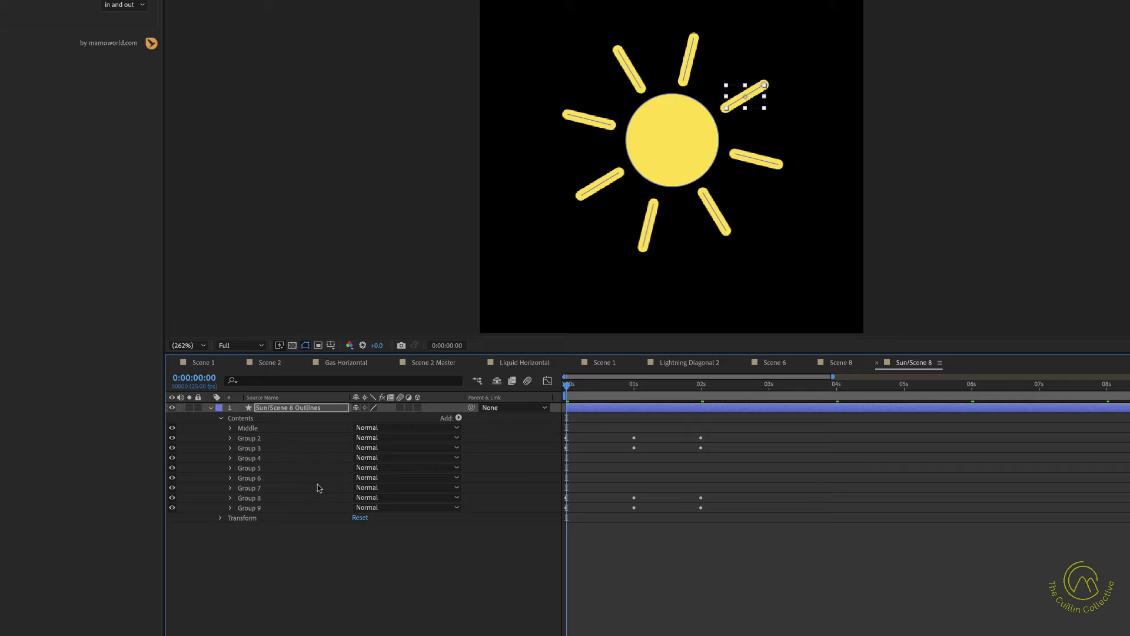
pyautogui.press('space')
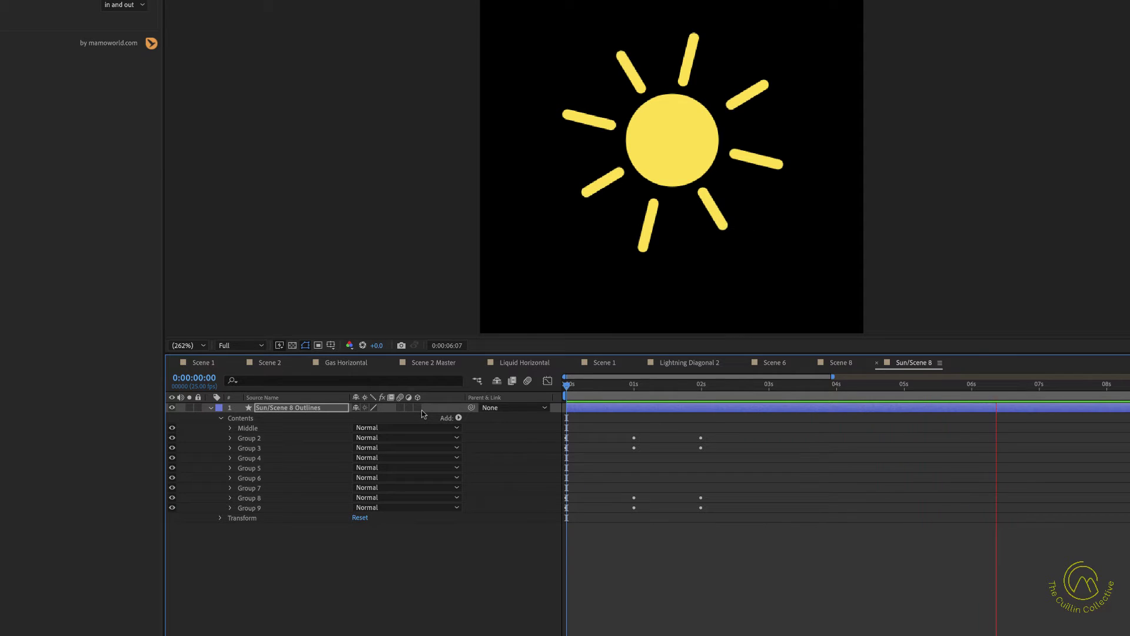
# - Zoom in on the upper rays and inspect Group 8's path at the first frame
pyautogui.press('space')
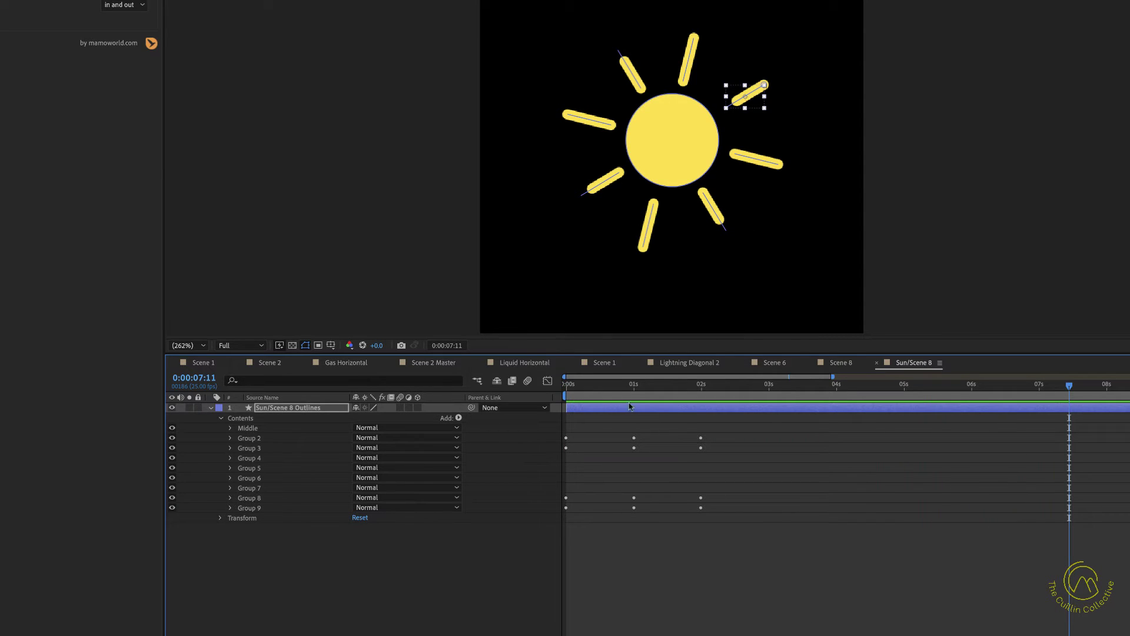
pyautogui.moveTo(635, 386); pyautogui.dragTo(532, 395)
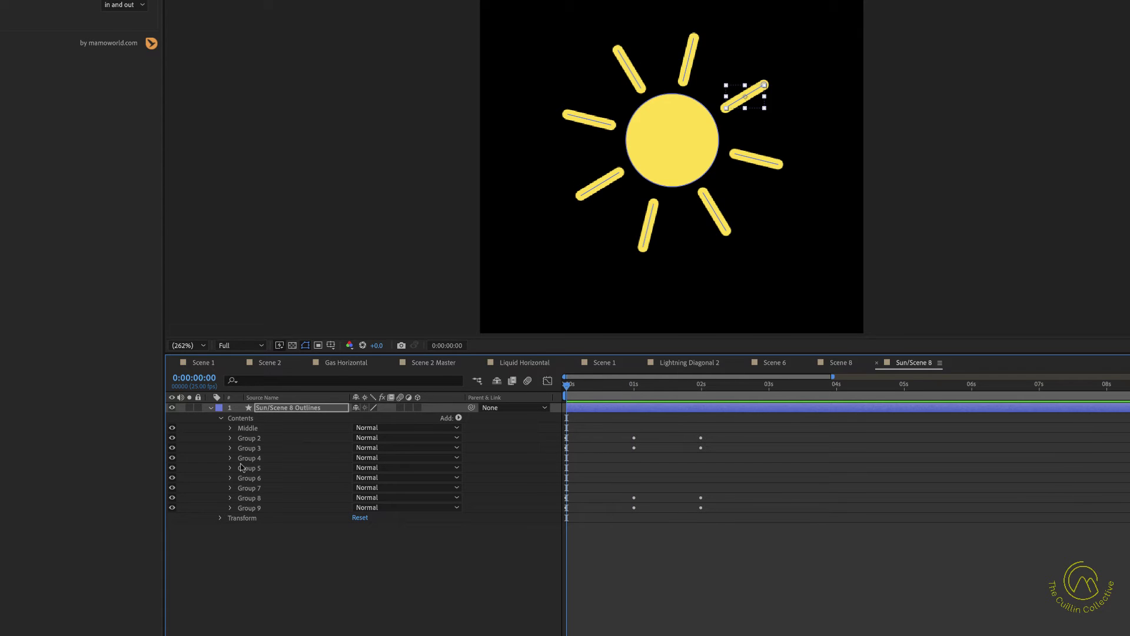
pyautogui.click(253, 508)
pyautogui.click(253, 498)
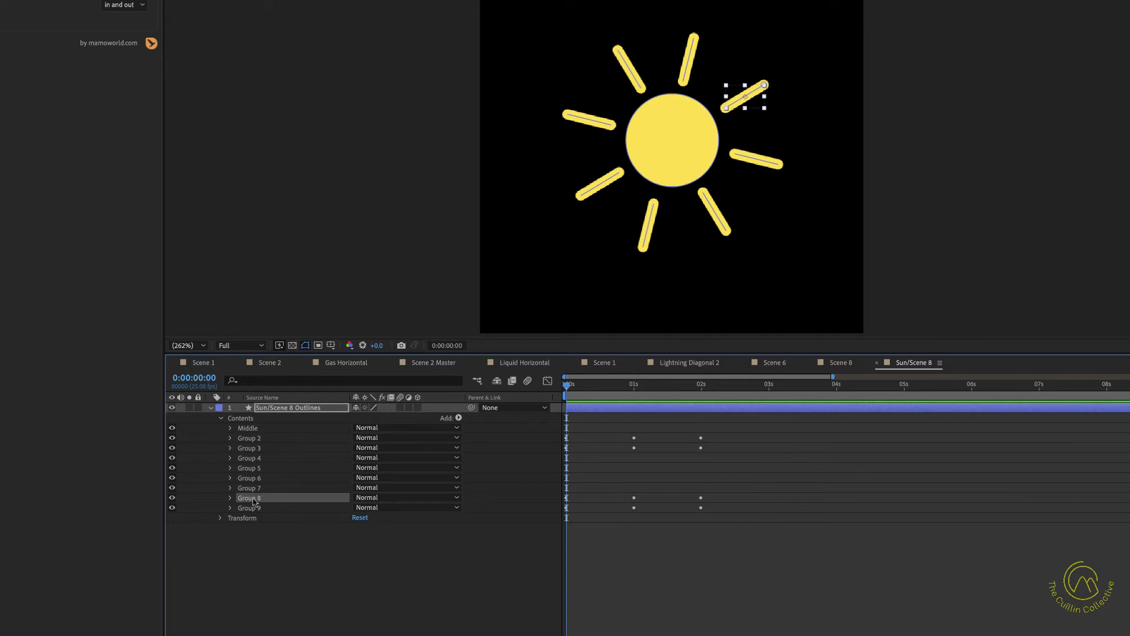
pyautogui.click(745, 105)
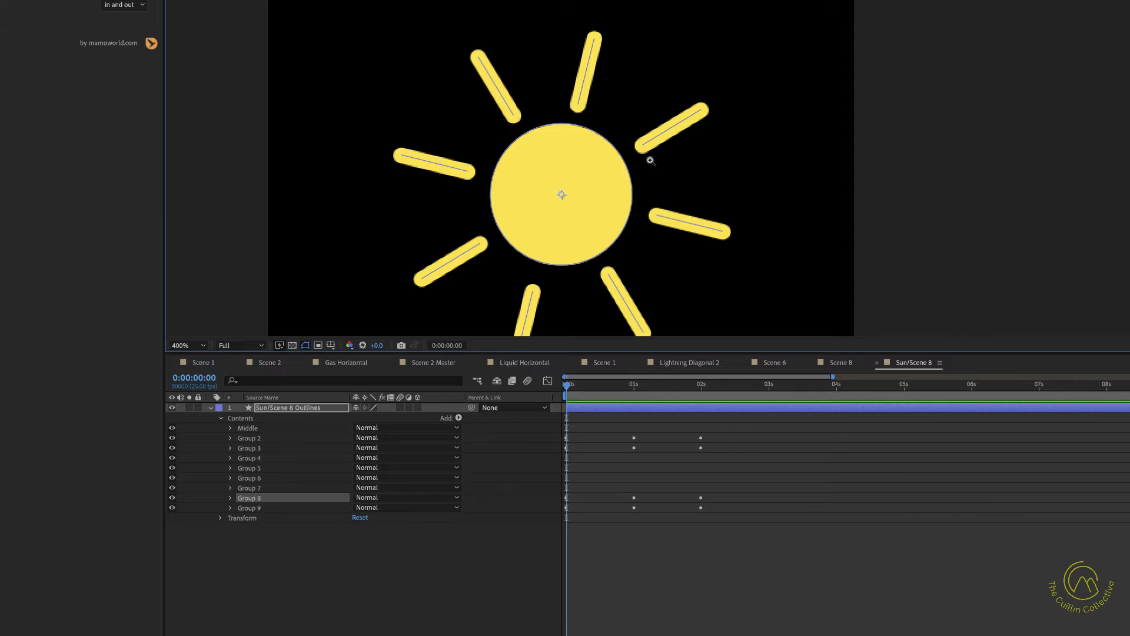
pyautogui.click(673, 118)
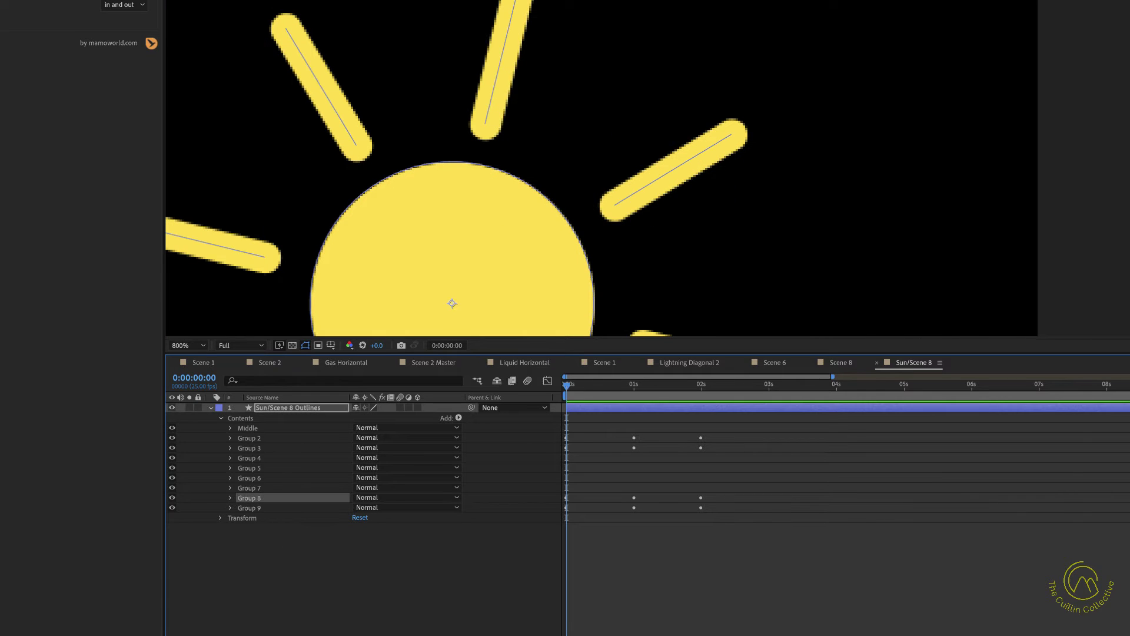
pyautogui.click(230, 499)
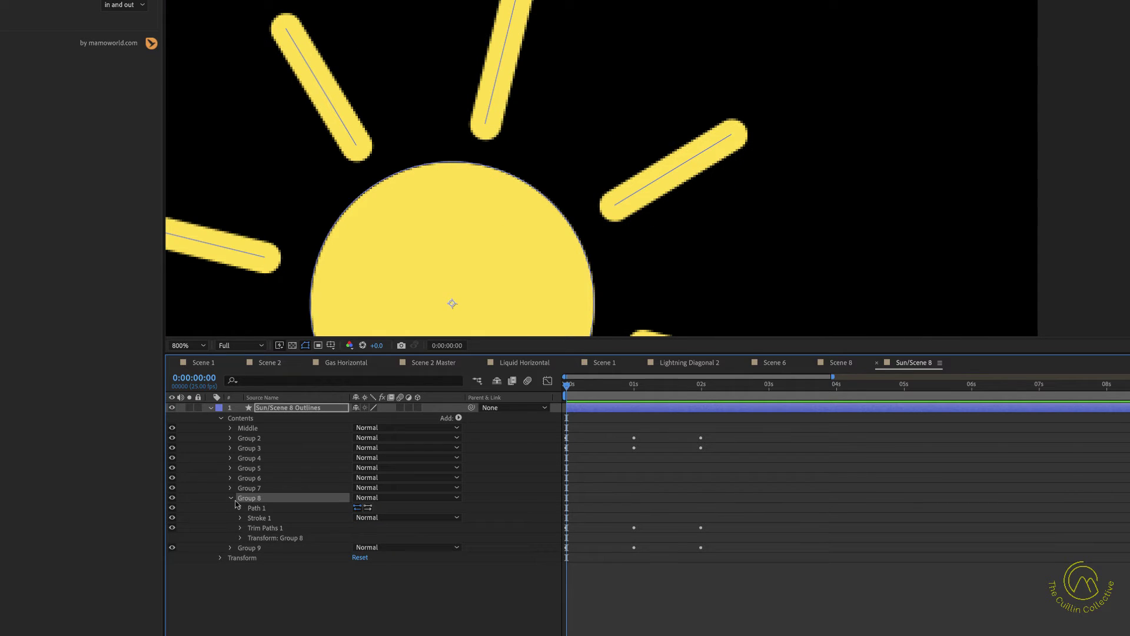
pyautogui.click(241, 508)
pyautogui.click(274, 518)
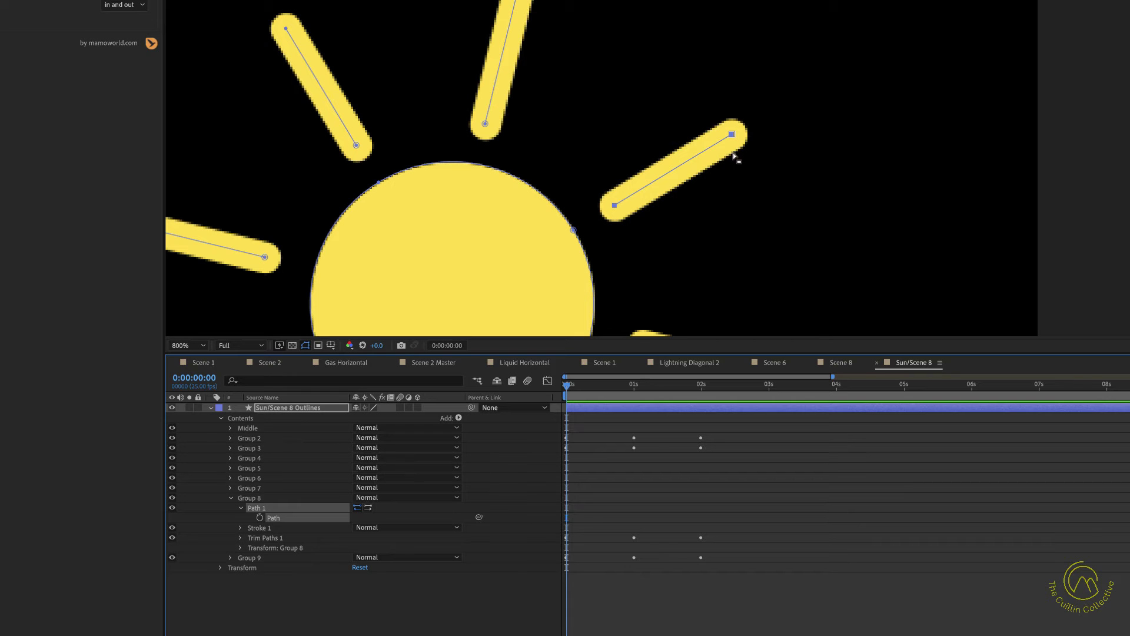
pyautogui.click(730, 138)
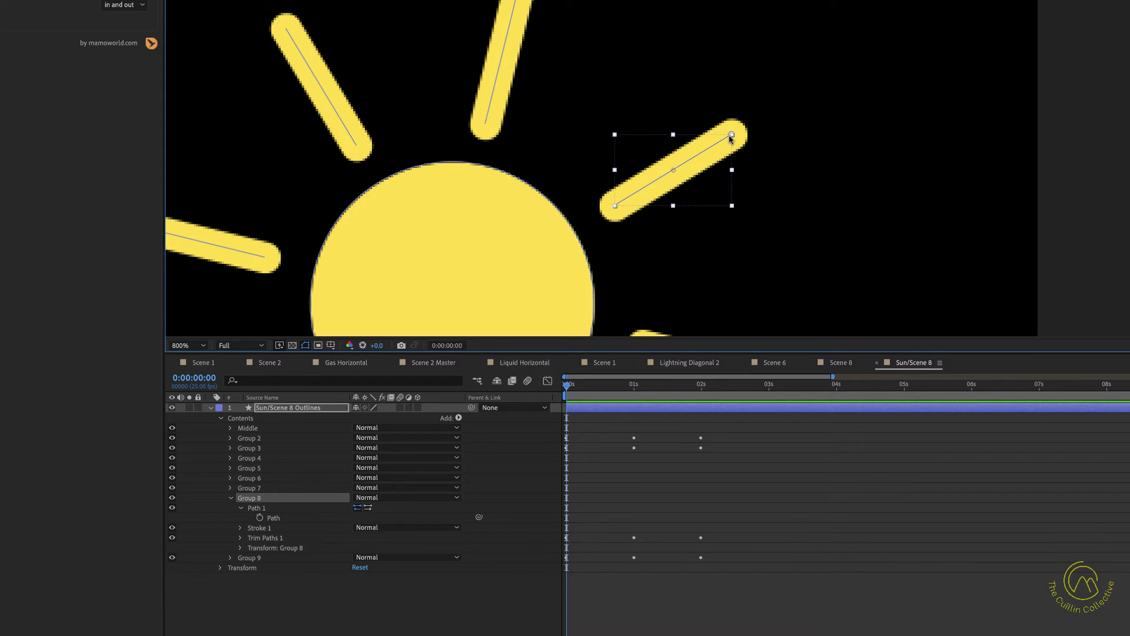
pyautogui.click(730, 136)
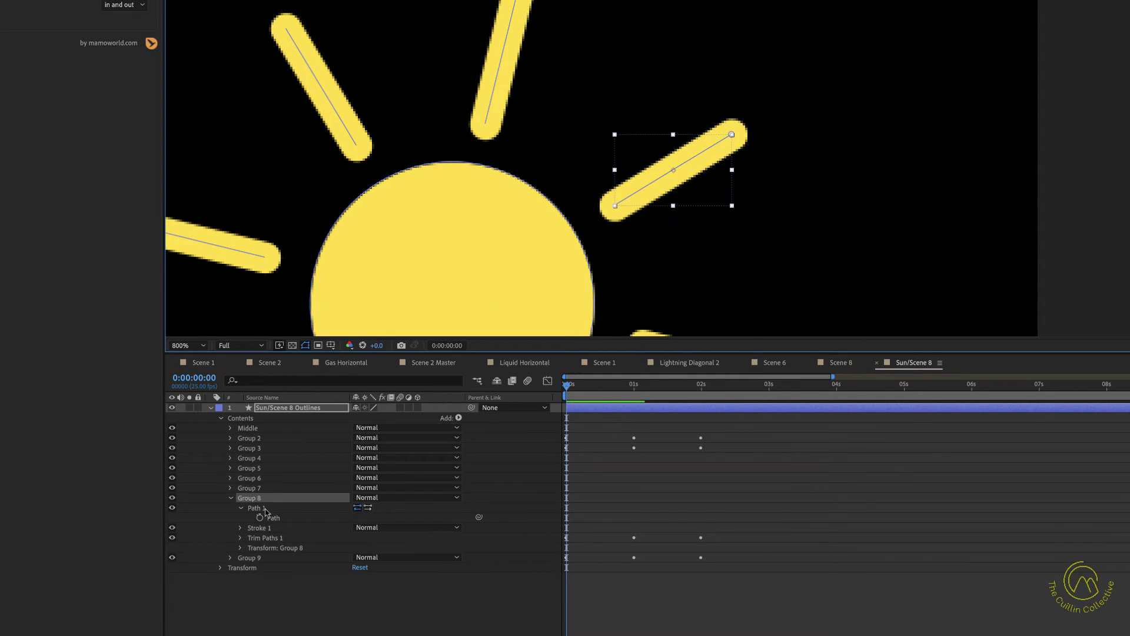
# - Set Group 8's Rotation to 177°, fit the sun in view, and preview
pyautogui.click(240, 548)
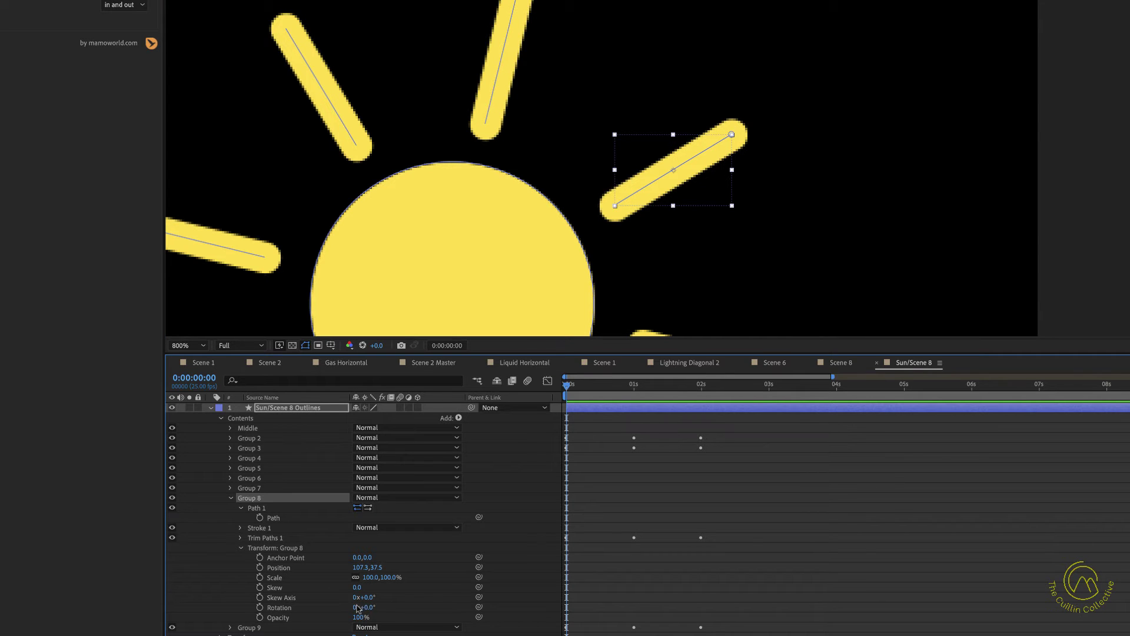
pyautogui.moveTo(365, 610); pyautogui.dragTo(462, 599)
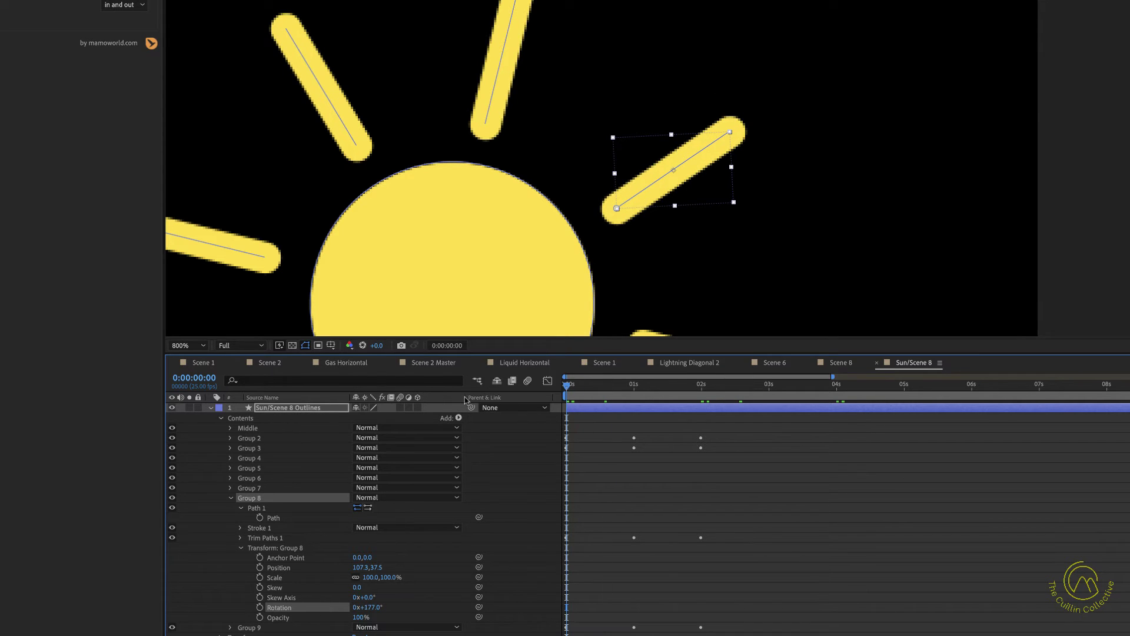
pyautogui.hotkey('shift', '/')
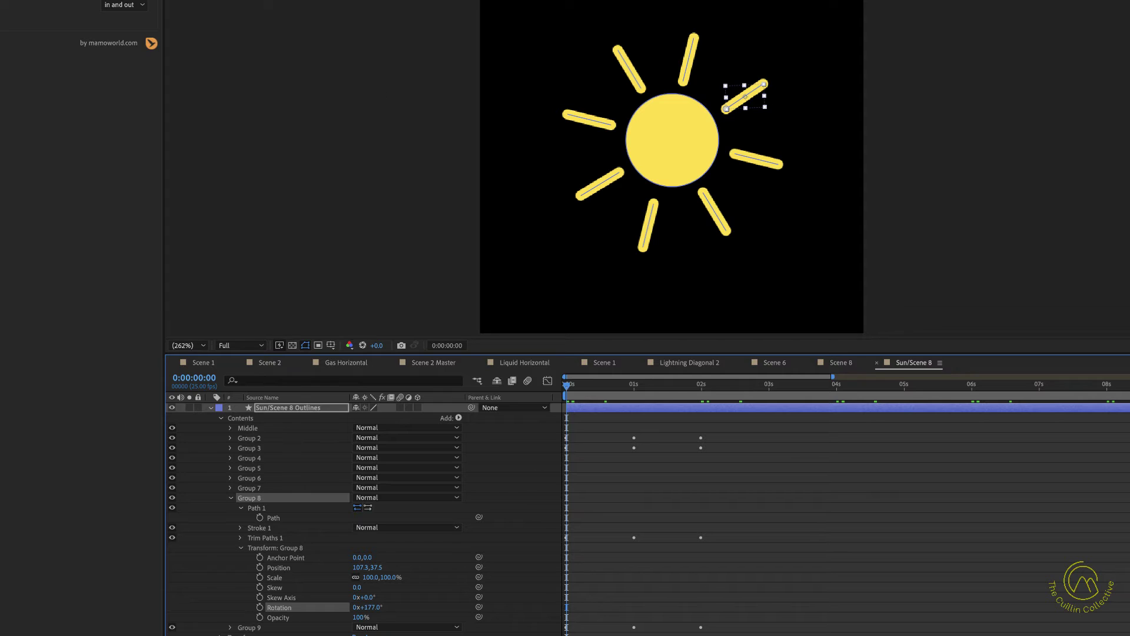
pyautogui.press('space')
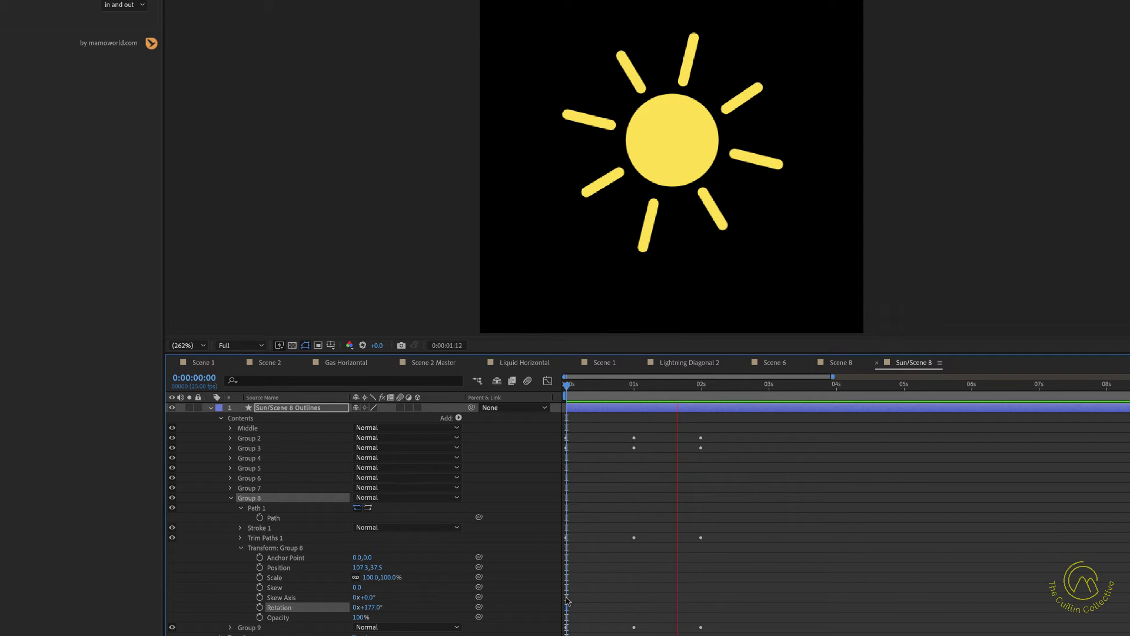
# - Keyframe the sun layer's Rotation from -8° at 0s to 203° at 8s, then preview
pyautogui.press('space')
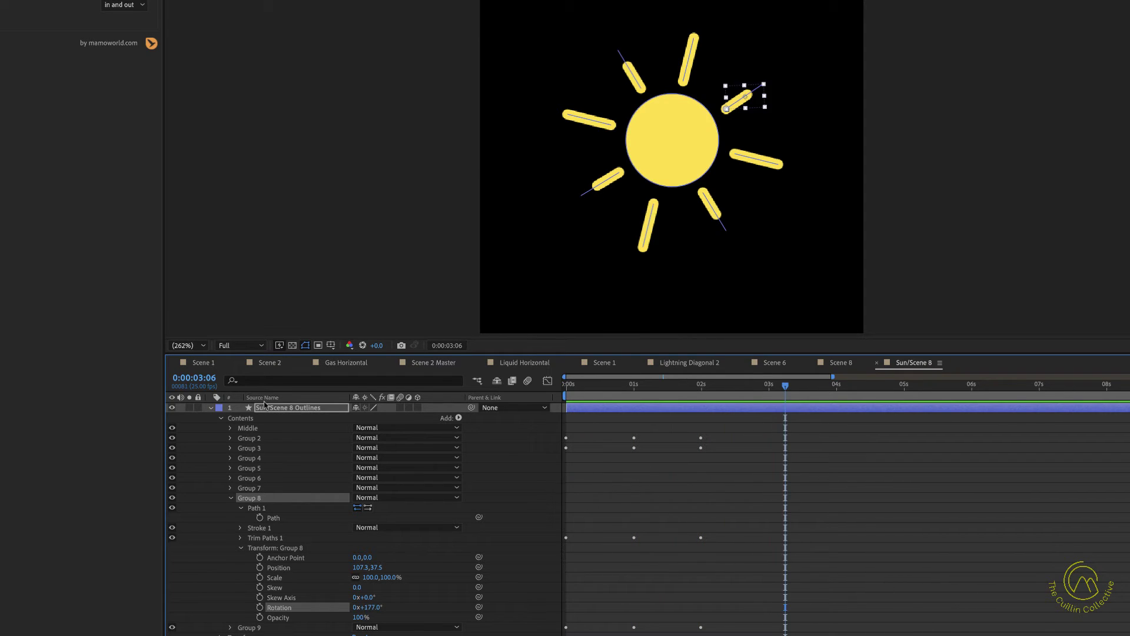
pyautogui.click(265, 406)
pyautogui.press('r')
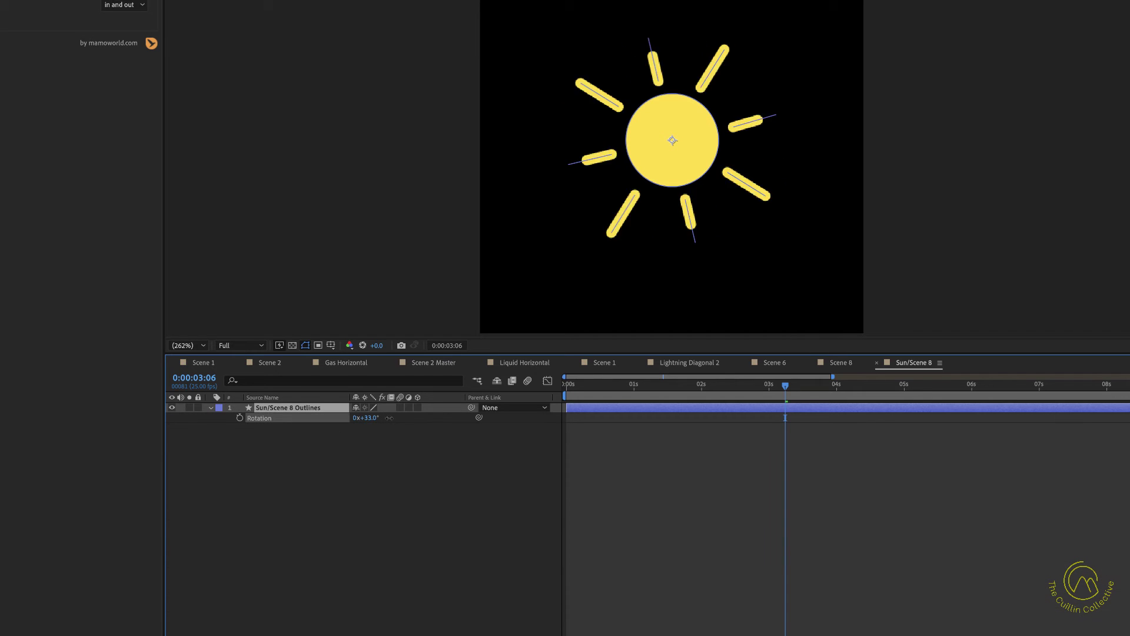
pyautogui.press('space')
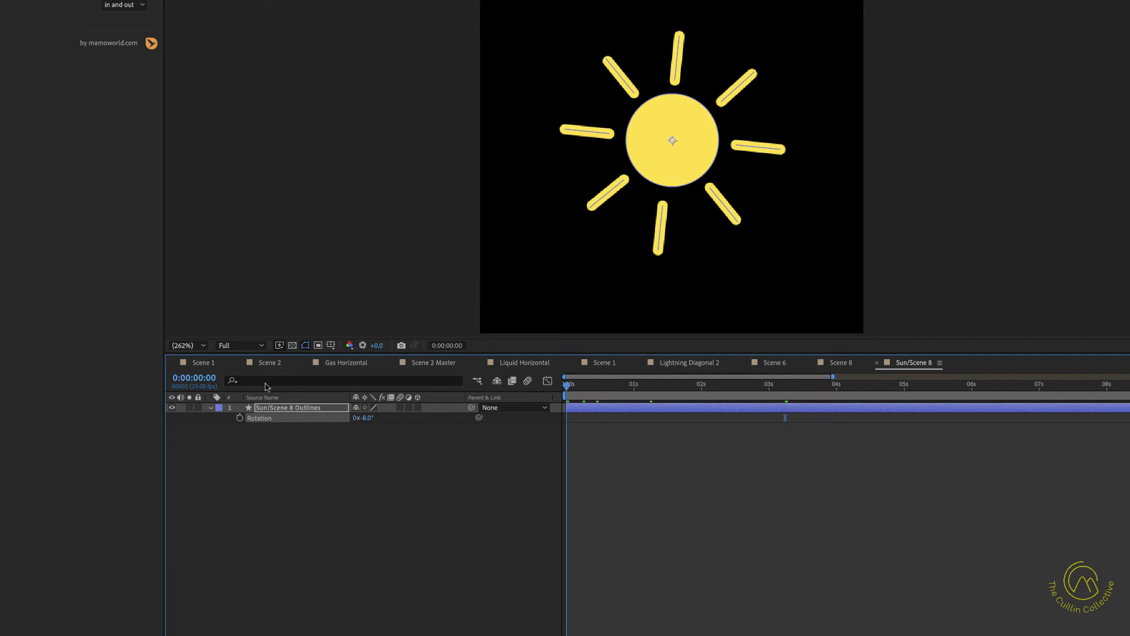
pyautogui.click(239, 418)
pyautogui.moveTo(675, 388); pyautogui.dragTo(1109, 386)
pyautogui.moveTo(367, 419); pyautogui.dragTo(401, 419)
pyautogui.press('space')
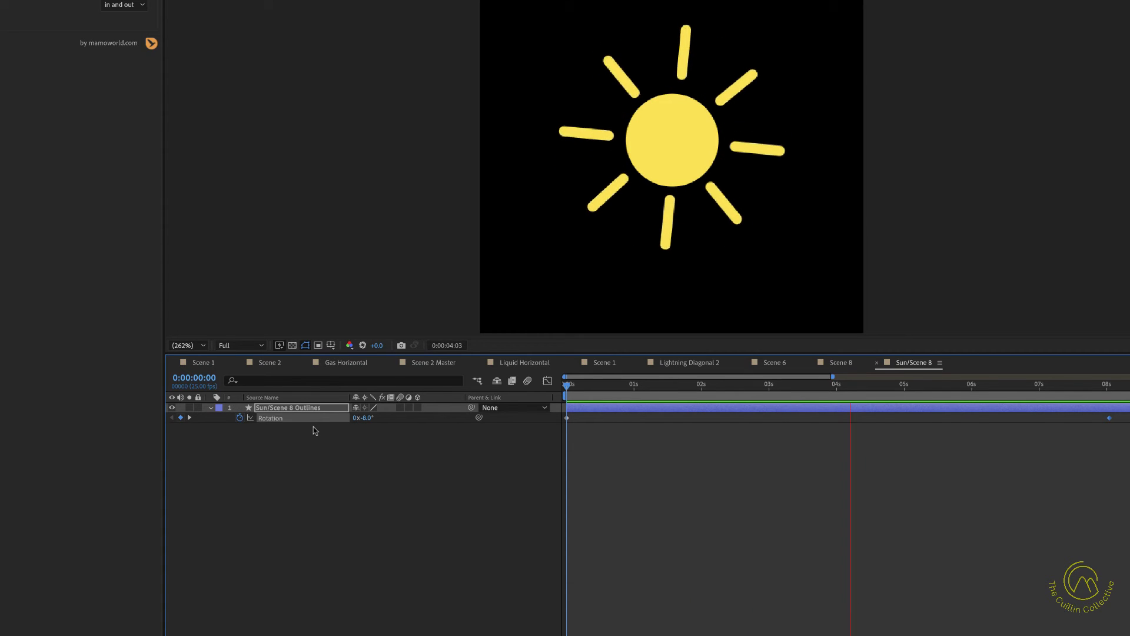
# - Save the project and review the layer's animated properties with U
pyautogui.press('space')
pyautogui.hotkey('ctrl', 's')
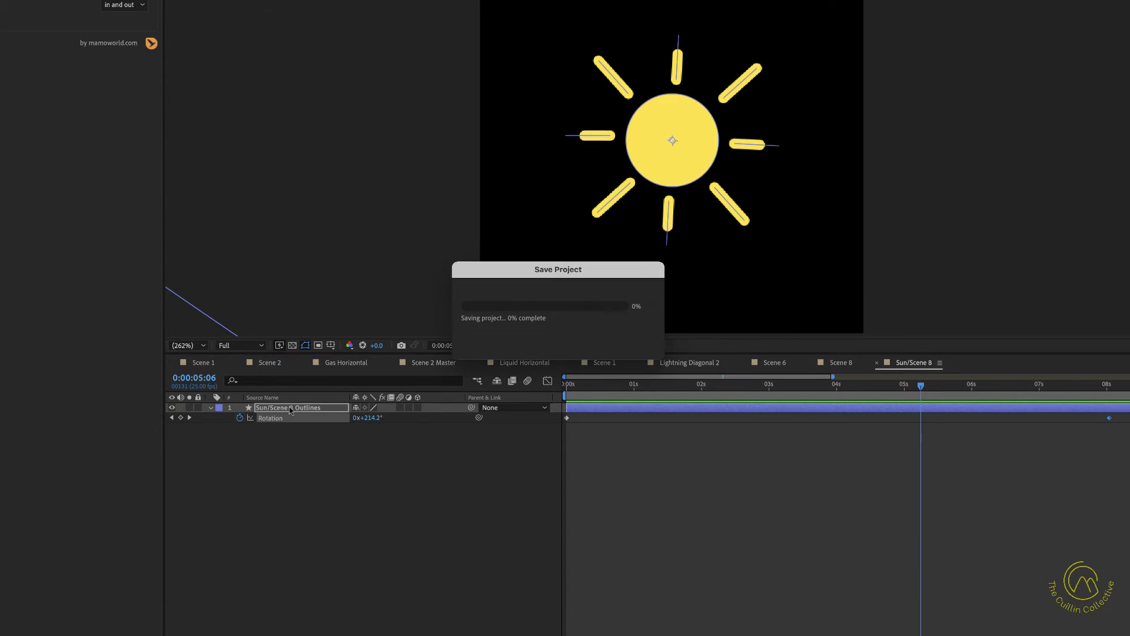
pyautogui.moveTo(599, 385); pyautogui.dragTo(497, 387)
pyautogui.click(240, 452)
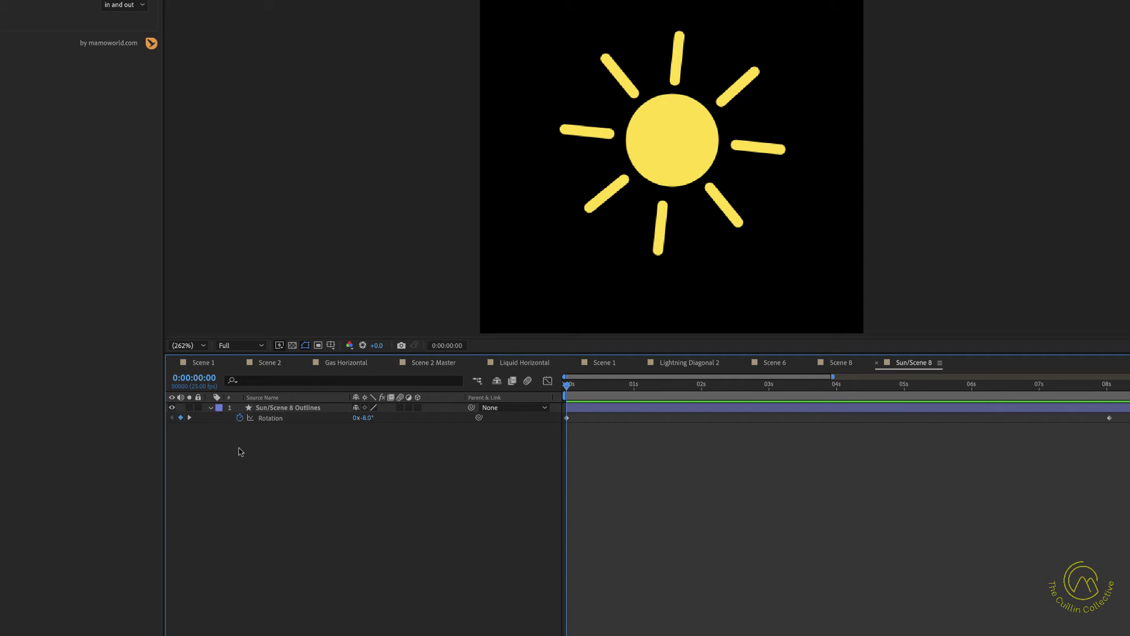
pyautogui.click(210, 408)
pyautogui.click(211, 407)
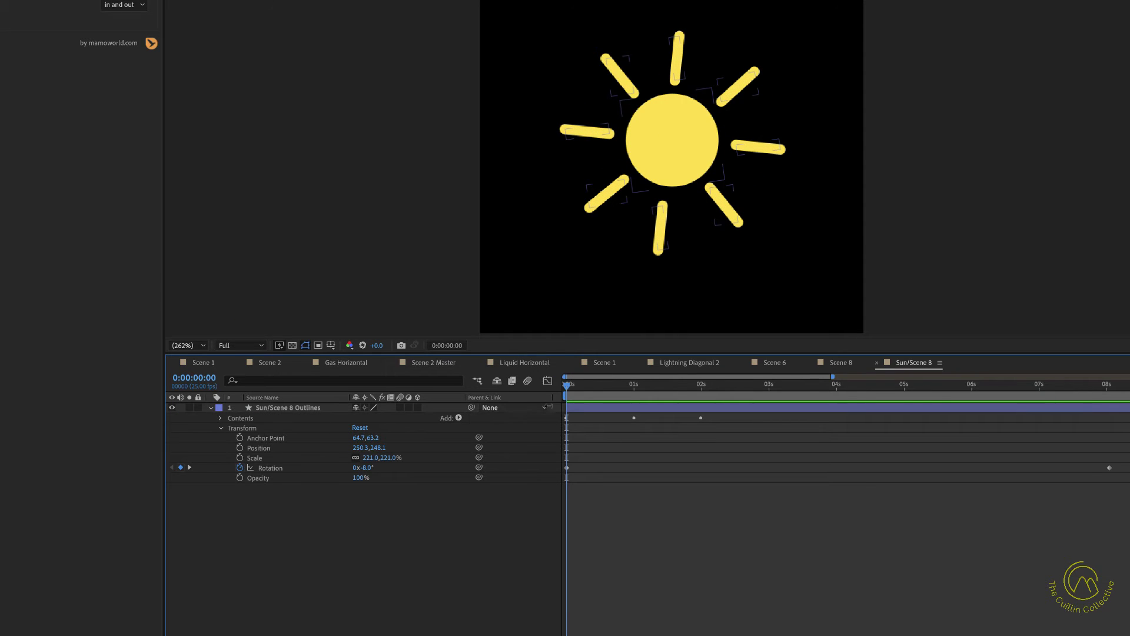
pyautogui.press('u')
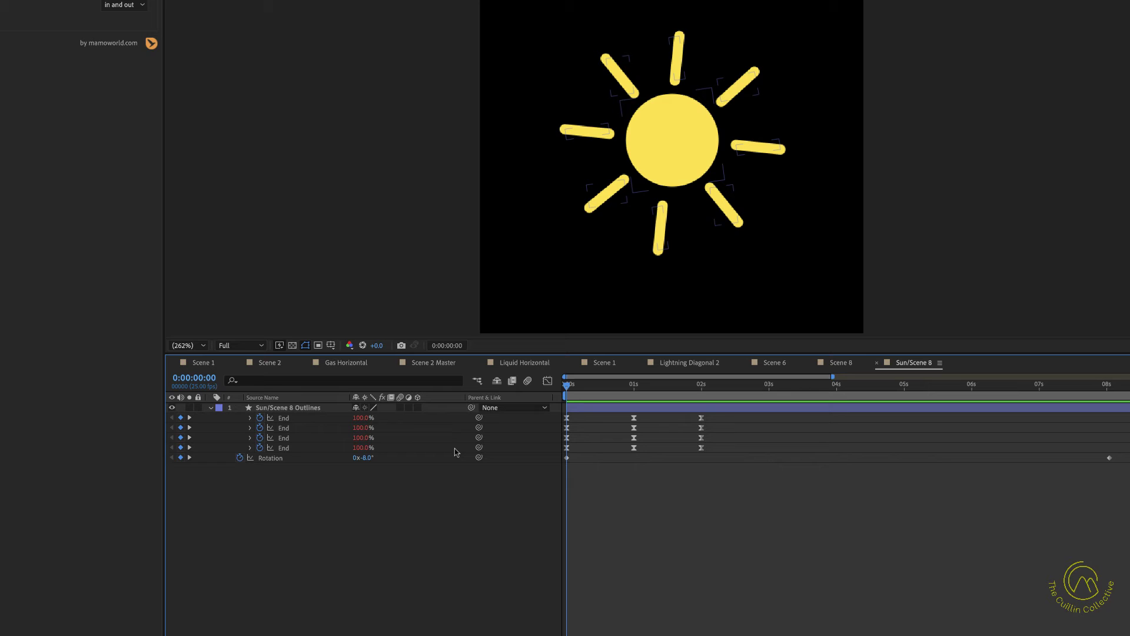
pyautogui.click(211, 407)
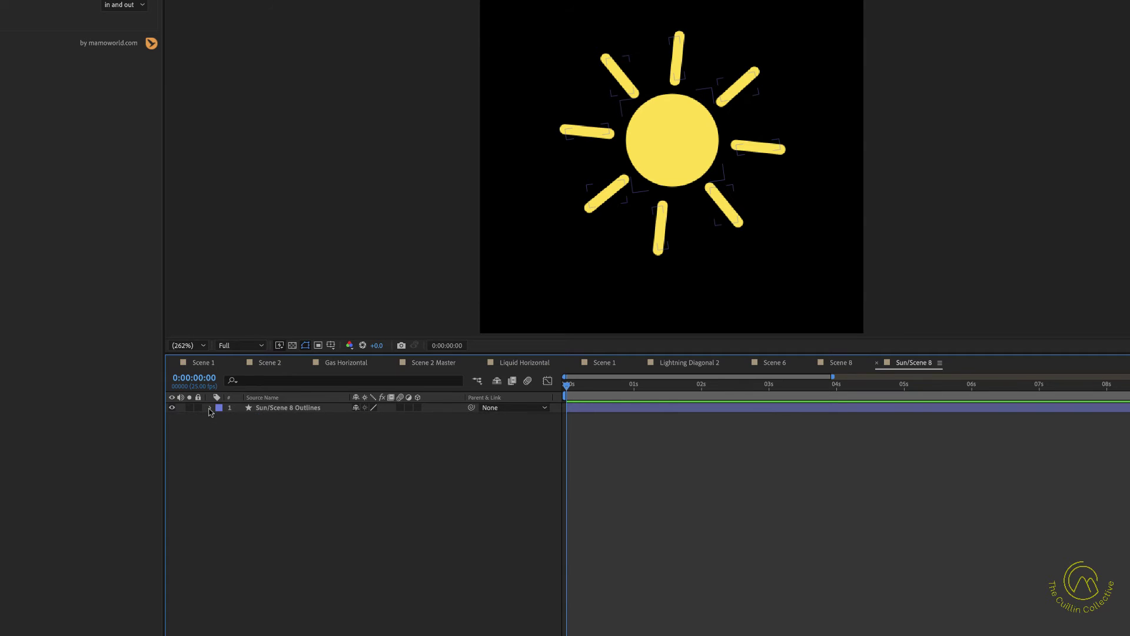
pyautogui.click(210, 407)
# - Collapse Groups 2, 3, 8 and 9, then drag Groups 8 and 9 beneath Group 3
pyautogui.click(231, 439)
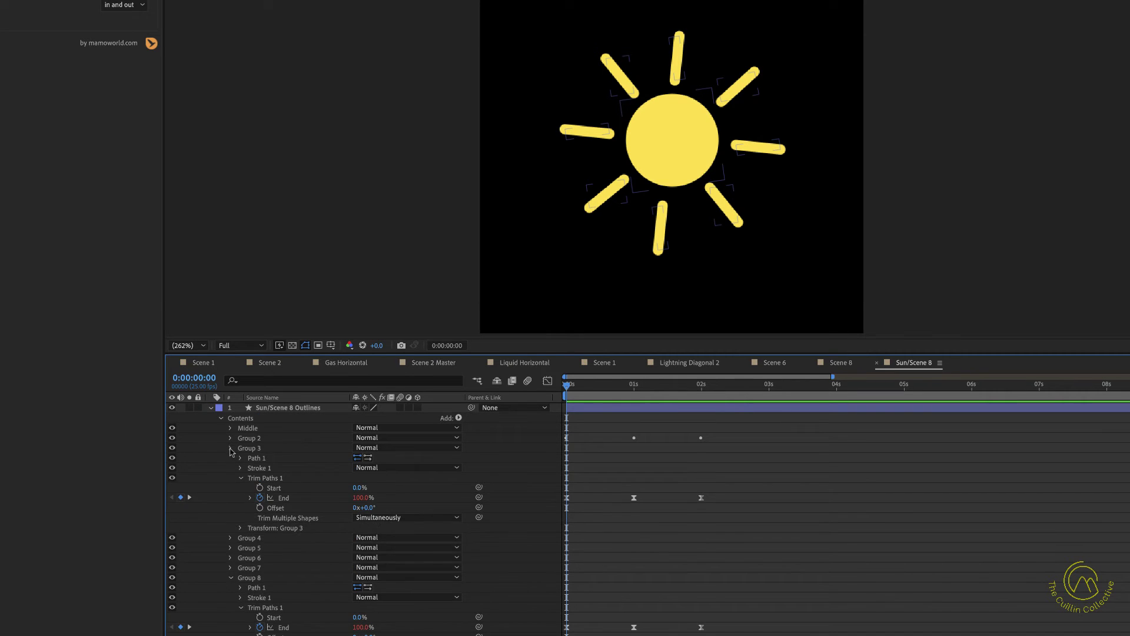
pyautogui.click(230, 448)
pyautogui.click(230, 498)
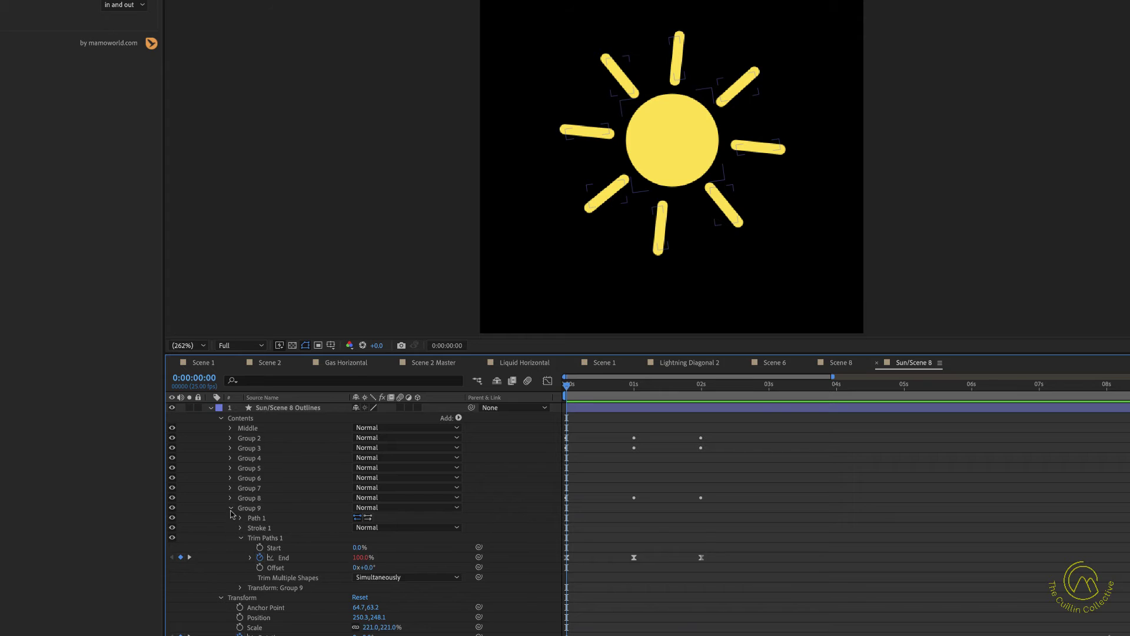
pyautogui.click(230, 508)
pyautogui.click(255, 507)
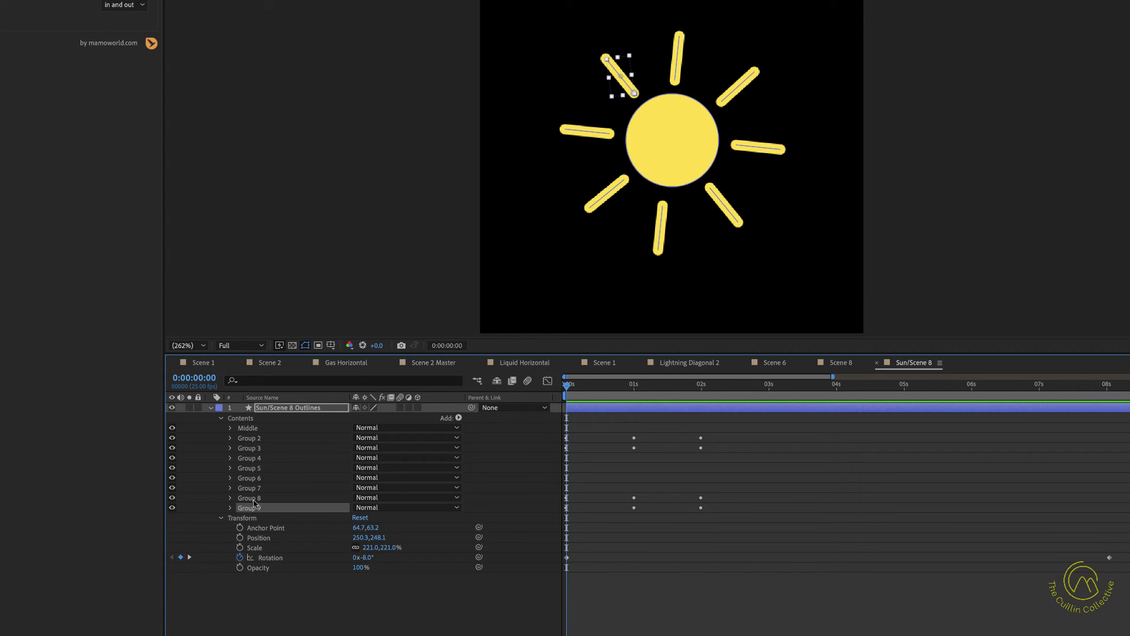
pyautogui.click(252, 495)
pyautogui.moveTo(252, 495); pyautogui.dragTo(261, 465)
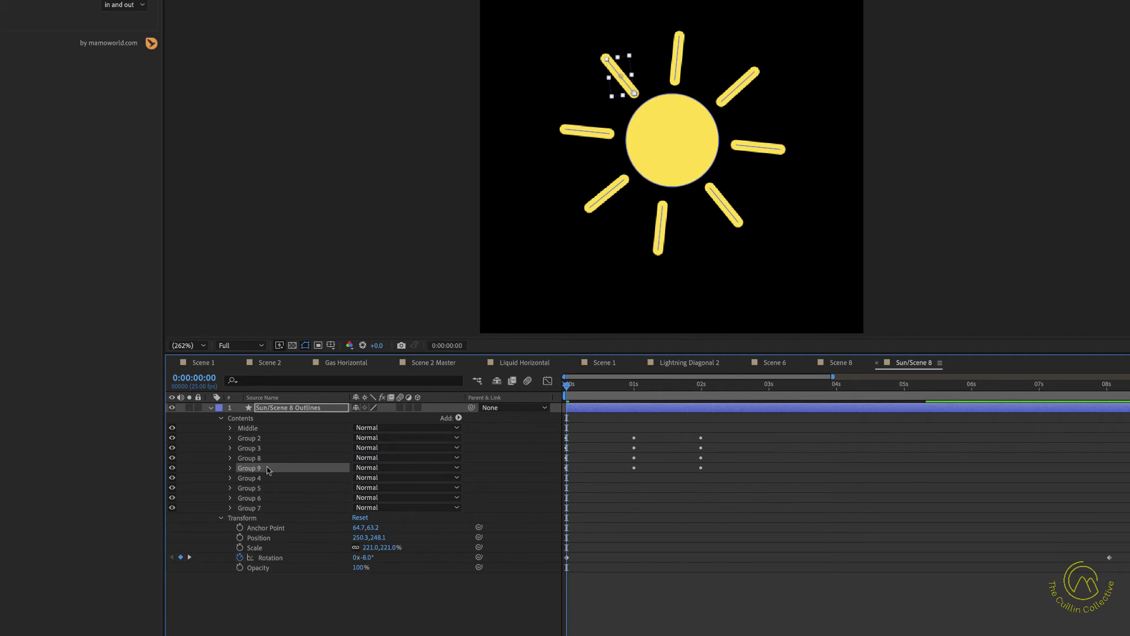
# - Select Groups 4 through 7 to check the order, then expand Group 4
pyautogui.click(257, 479)
pyautogui.keyDown('shift'); pyautogui.click(261, 510); pyautogui.keyUp('shift')
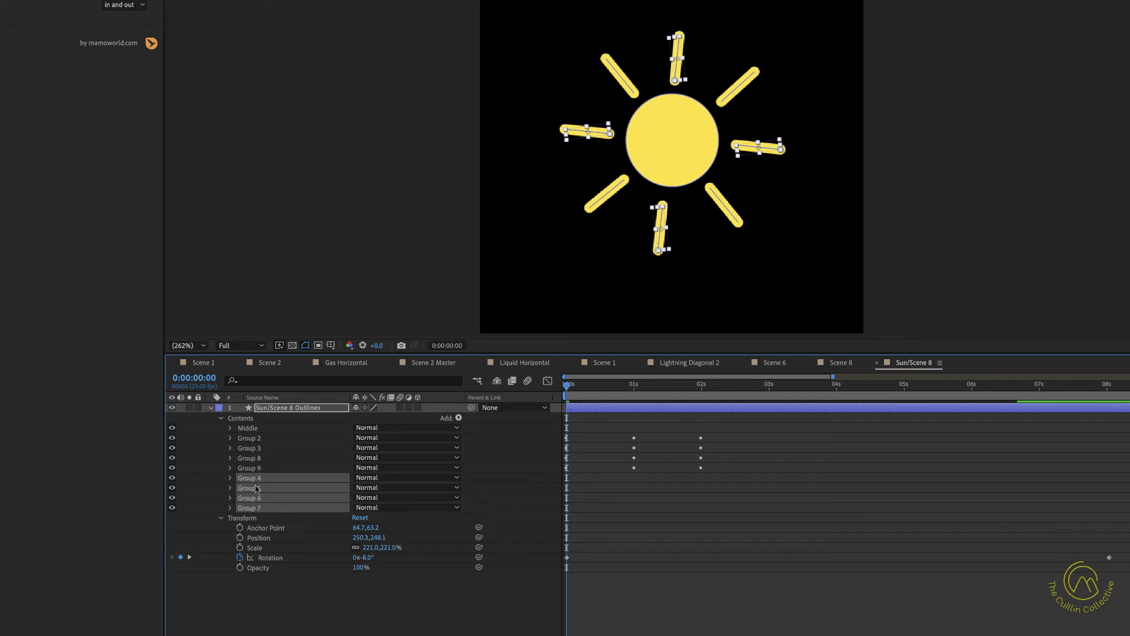
pyautogui.click(289, 624)
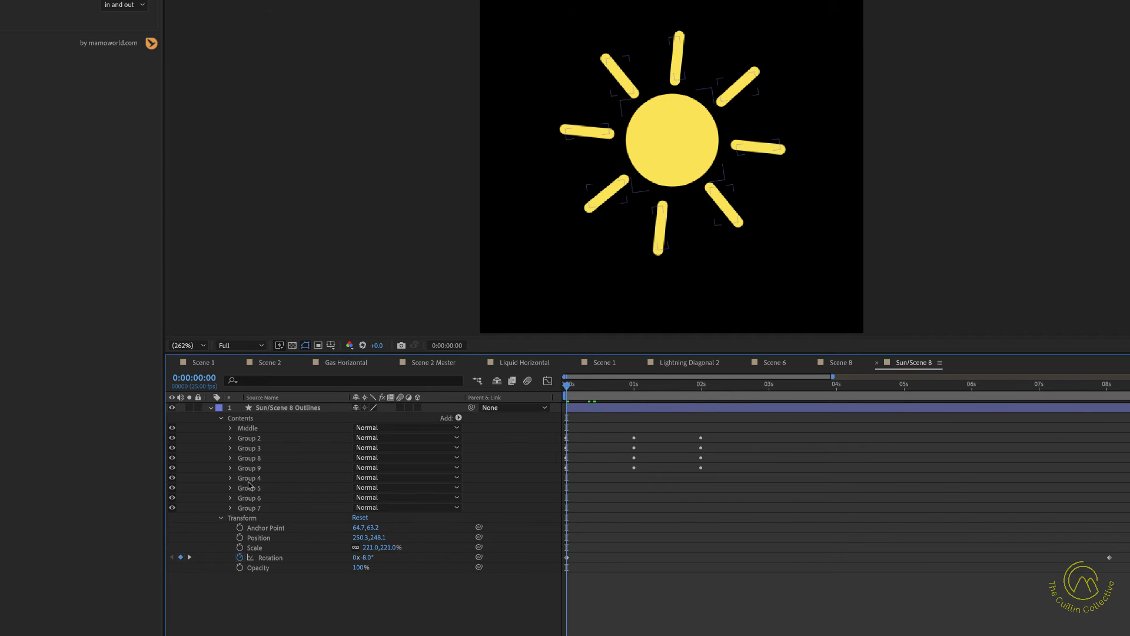
pyautogui.click(231, 478)
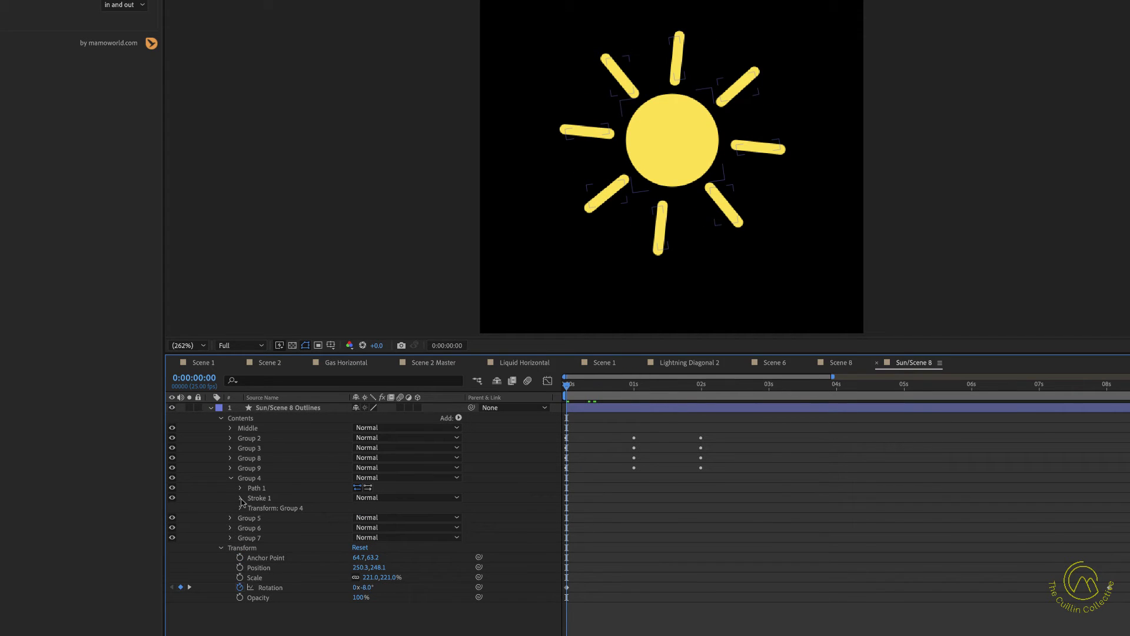
# - Add Trim Paths to Group 4 and set a starting End keyframe at 0s
pyautogui.click(252, 478)
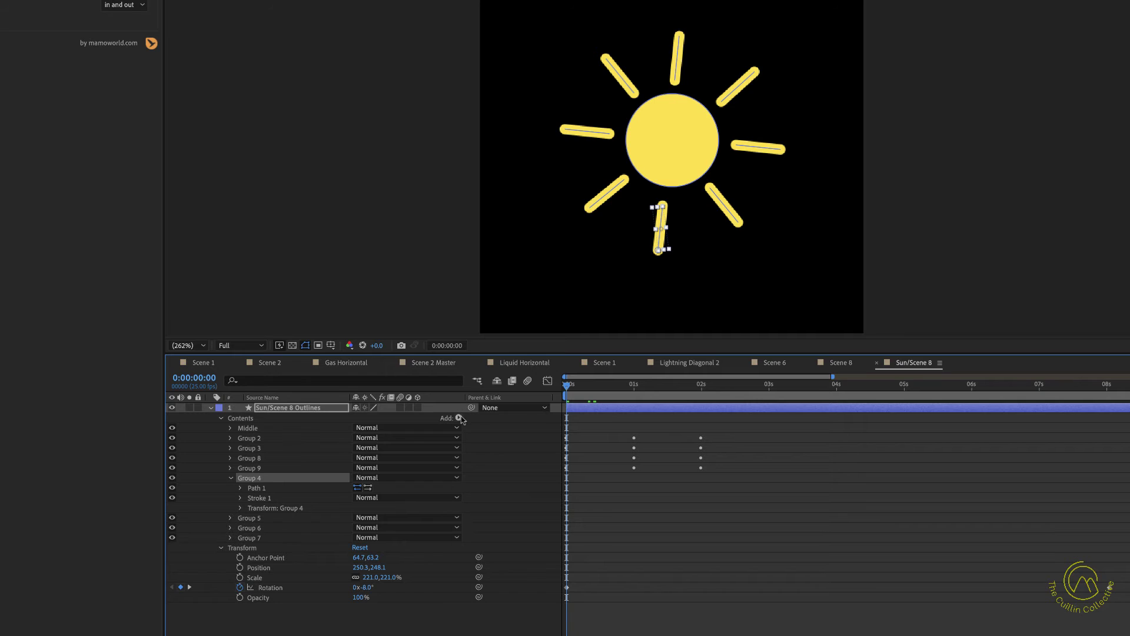
pyautogui.click(459, 418)
pyautogui.click(488, 625)
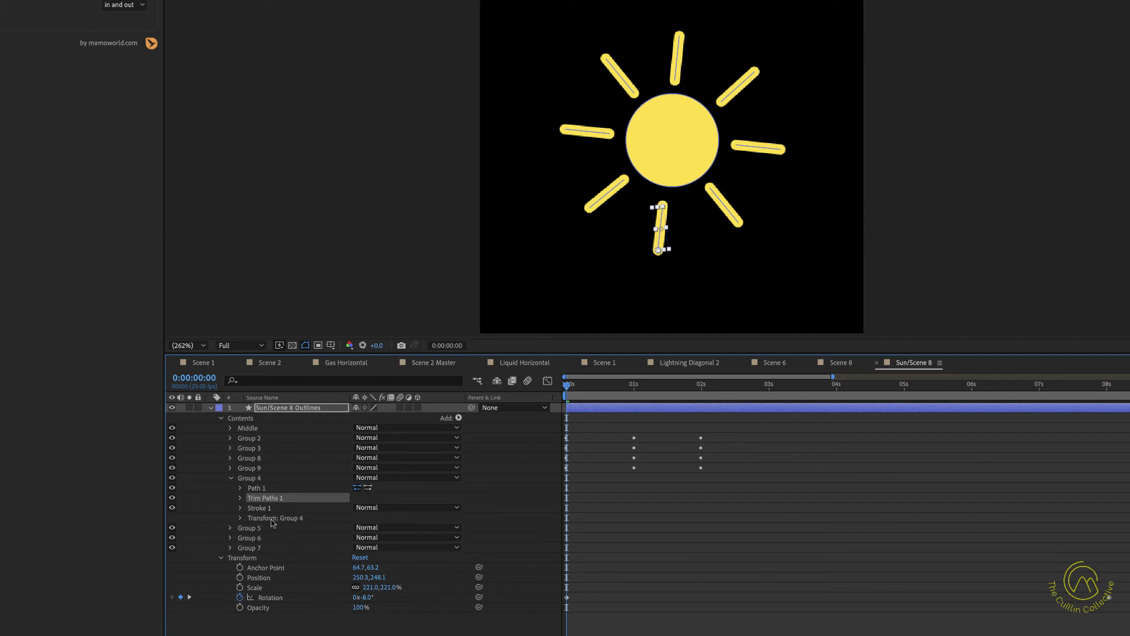
pyautogui.click(240, 498)
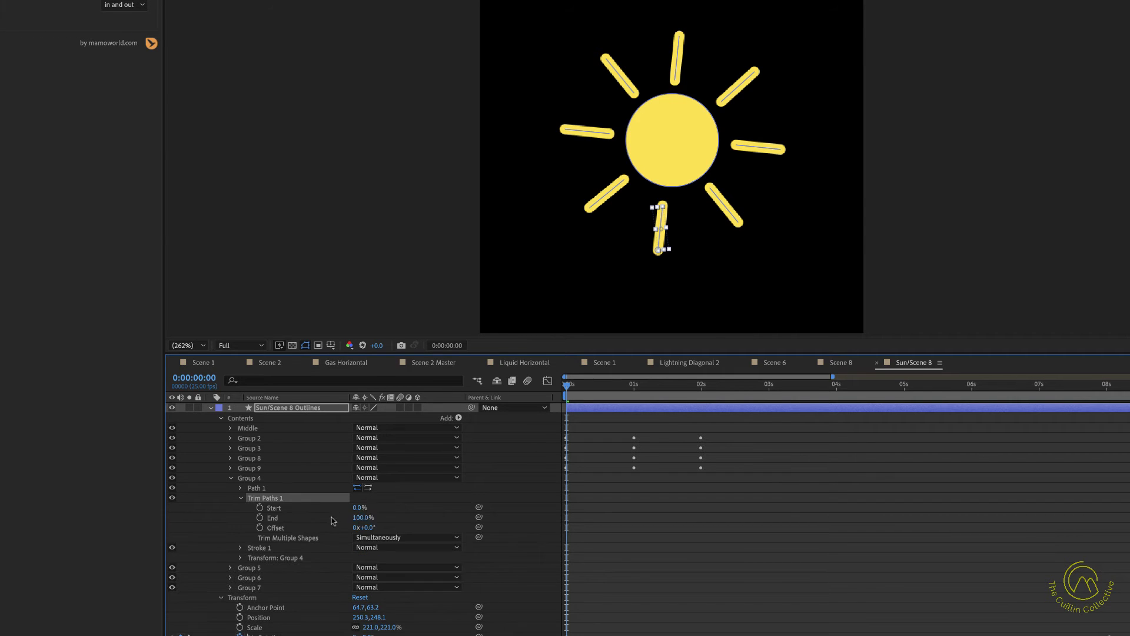
pyautogui.click(259, 517)
# - Keyframe Group 4's trim End to 50% at one second and back to 100% at two seconds
pyautogui.moveTo(624, 385); pyautogui.dragTo(633, 387)
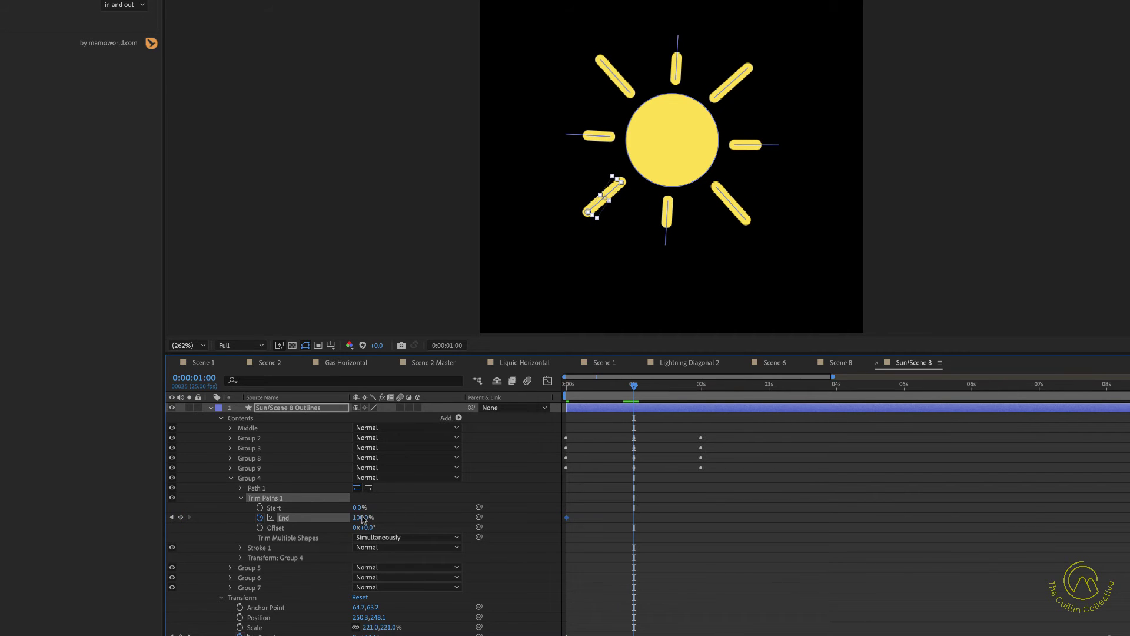
pyautogui.click(363, 518)
pyautogui.write('50')
pyautogui.press('Return')
pyautogui.moveTo(668, 387); pyautogui.dragTo(701, 387)
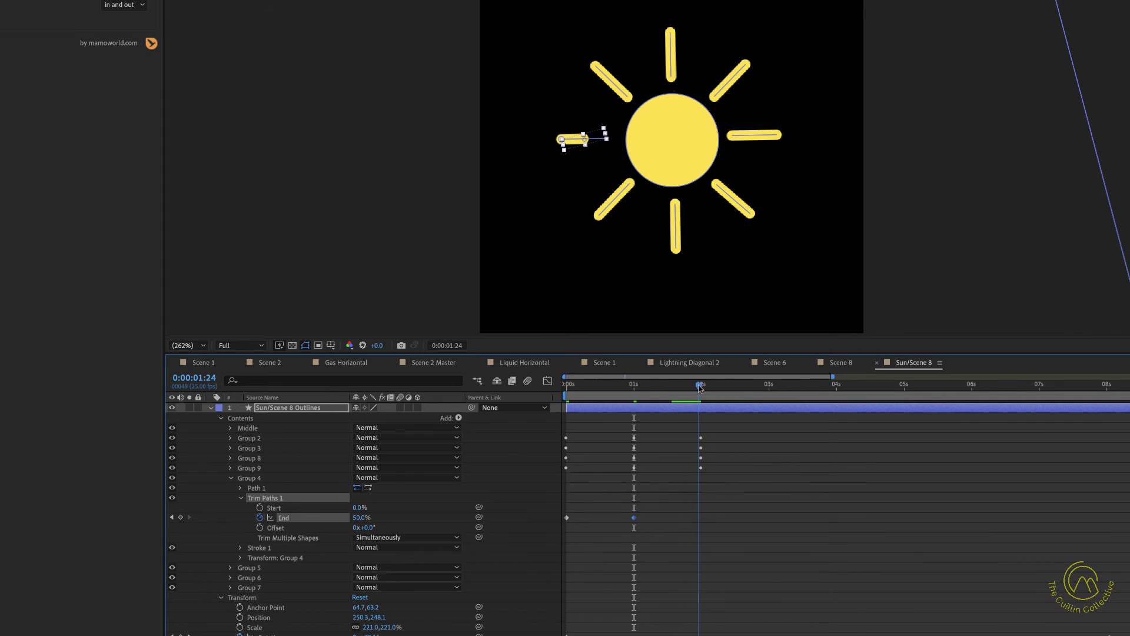
pyautogui.press('pagedown')
pyautogui.click(370, 518)
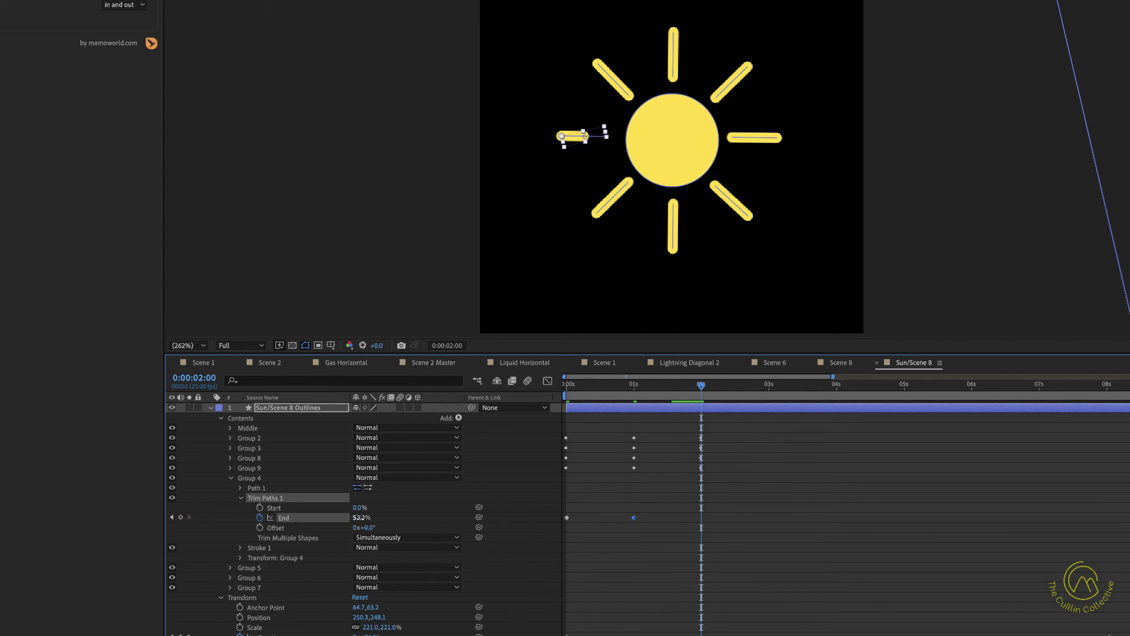
pyautogui.write('100')
pyautogui.press('Return')
pyautogui.moveTo(691, 392); pyautogui.dragTo(669, 391)
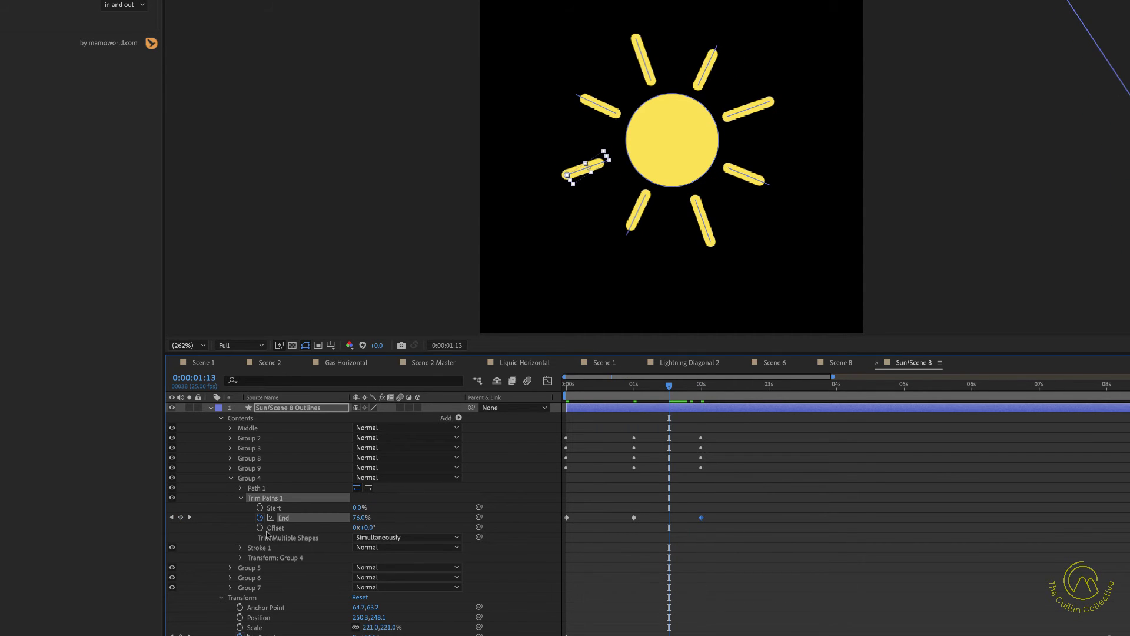
# - Rotate Group 4's ray to 180° and return to frame 0
pyautogui.click(241, 558)
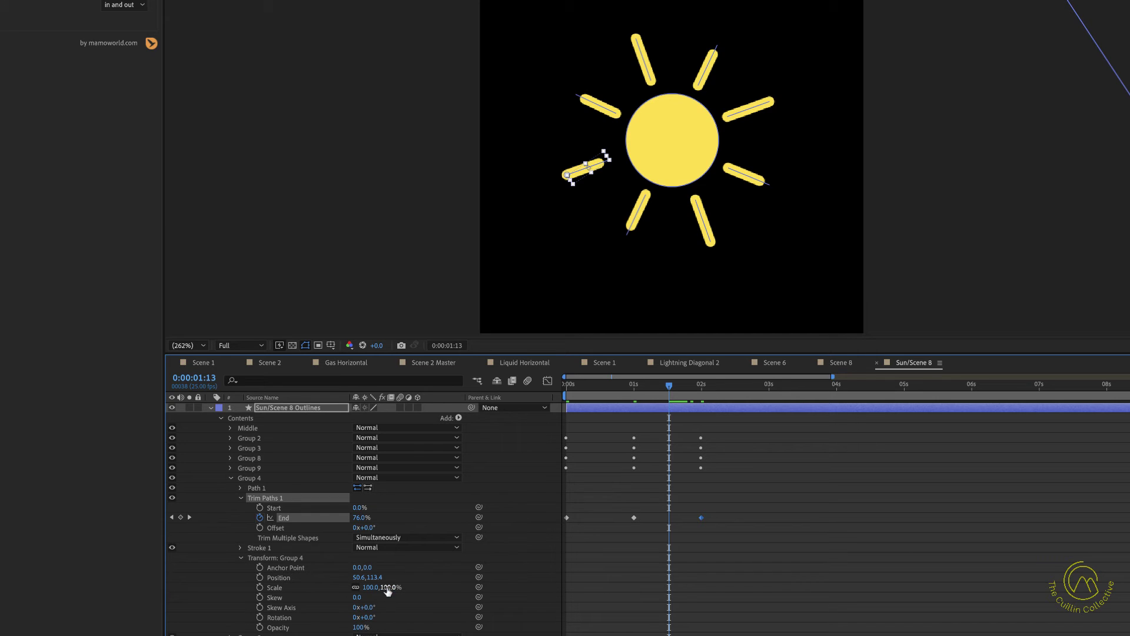
pyautogui.moveTo(366, 618)
pyautogui.mouseDown()
pyautogui.moveTo(462, 615)
pyautogui.moveTo(367, 617)
pyautogui.mouseUp()
pyautogui.click(367, 617)
pyautogui.write('180')
pyautogui.press('Return')
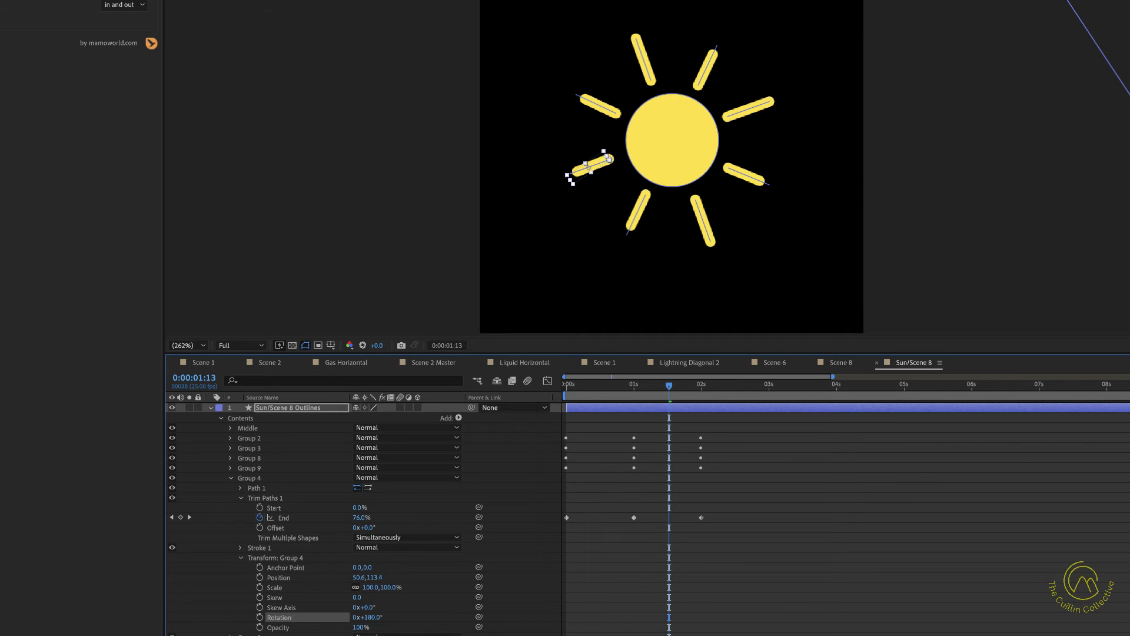
pyautogui.moveTo(630, 389); pyautogui.dragTo(547, 396)
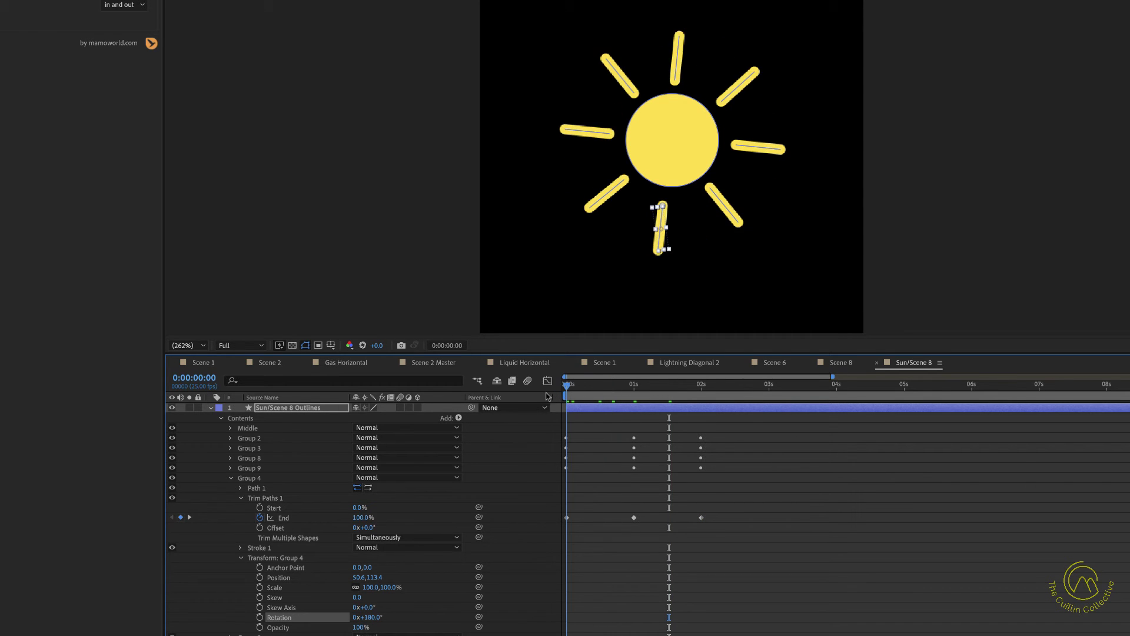
# - Select Group 4's three Trim Paths End keyframes and preview the animation
pyautogui.press('space')
pyautogui.press('space')
pyautogui.moveTo(726, 505); pyautogui.dragTo(458, 538)
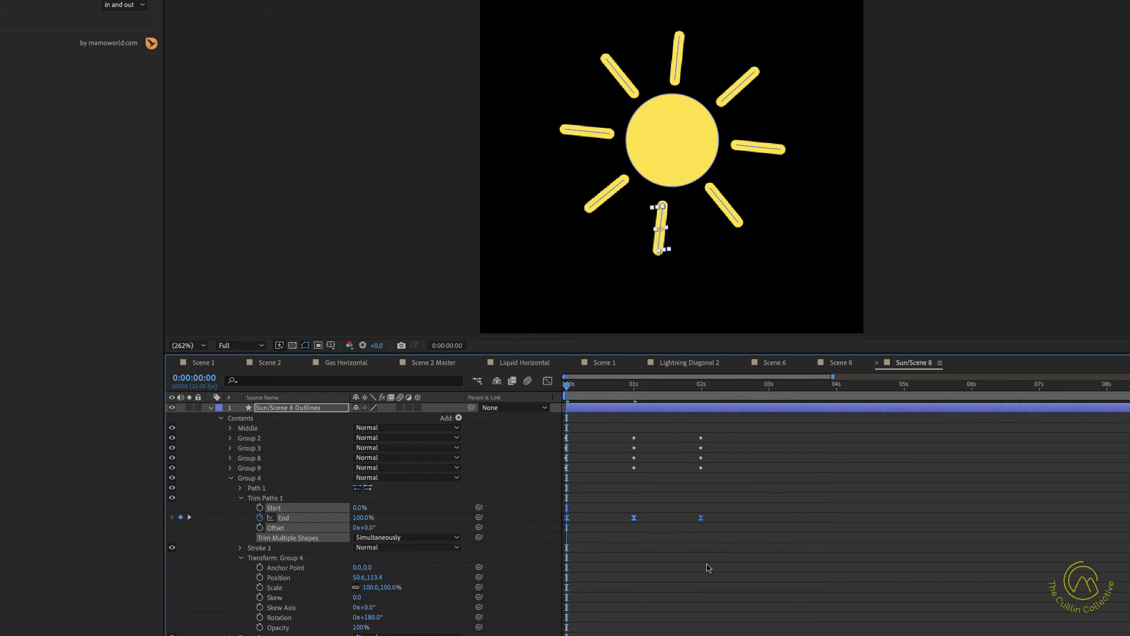
pyautogui.click(725, 521)
pyautogui.moveTo(720, 518); pyautogui.dragTo(549, 521)
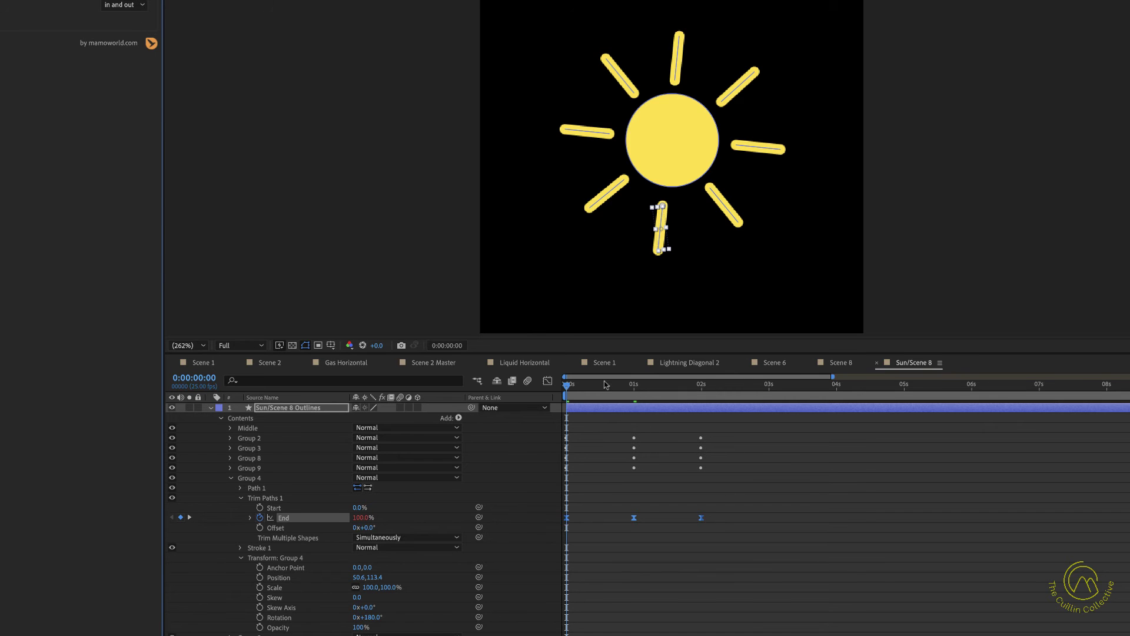
pyautogui.press('space')
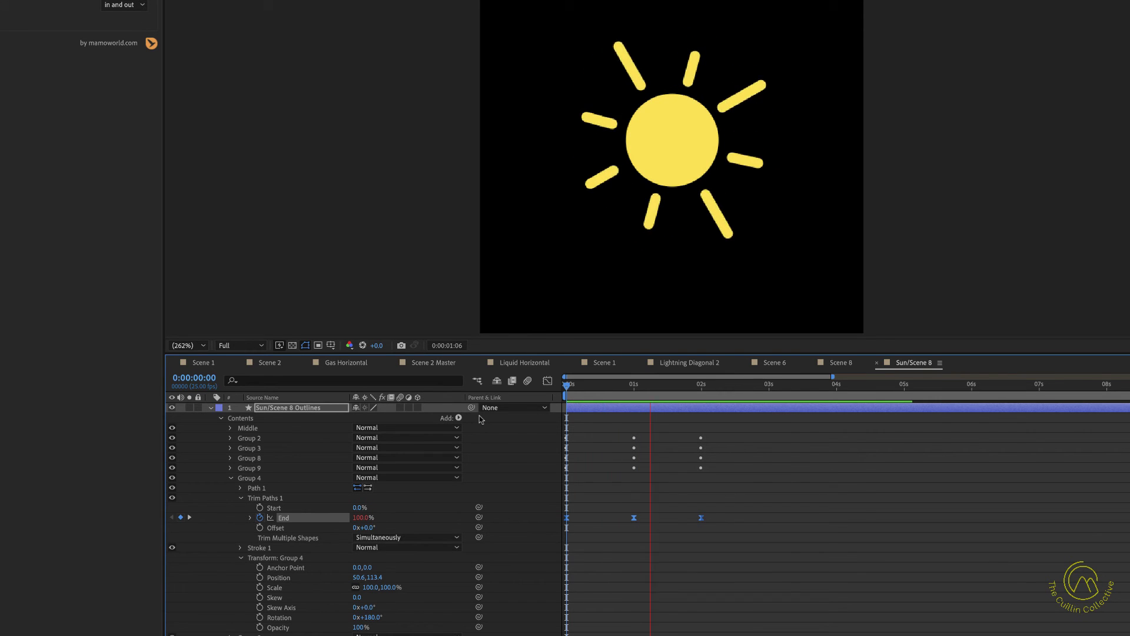
pyautogui.press('space')
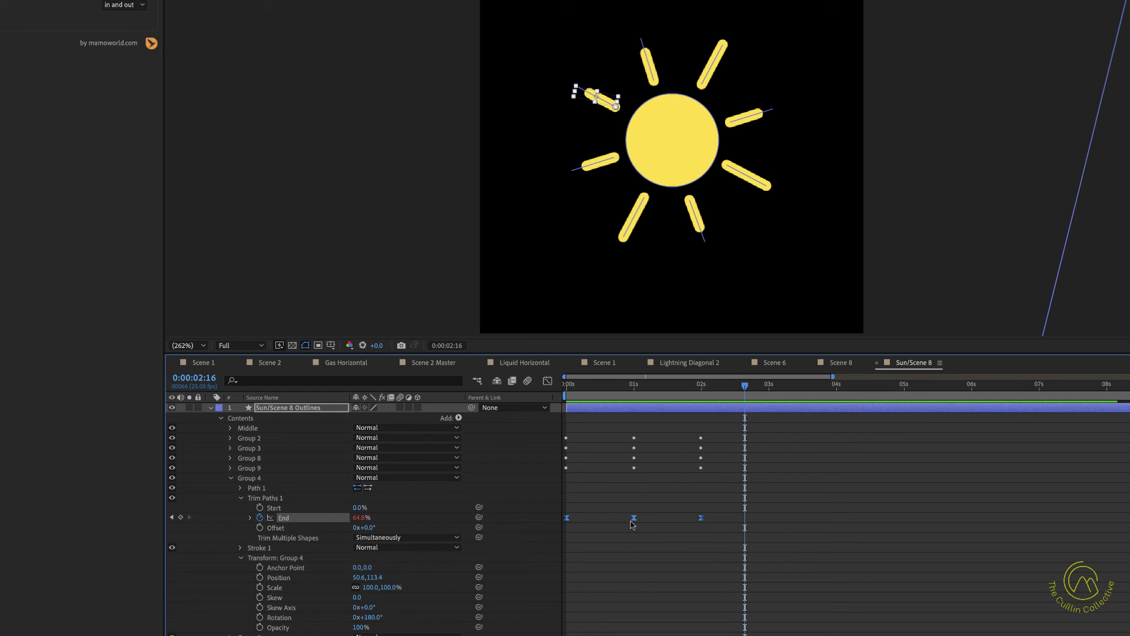
# - Shift the End keyframes one second later to 1s, 2s and 3s, then preview
pyautogui.moveTo(635, 523)
pyautogui.moveTo(634, 522); pyautogui.dragTo(676, 522)
pyautogui.click(567, 387)
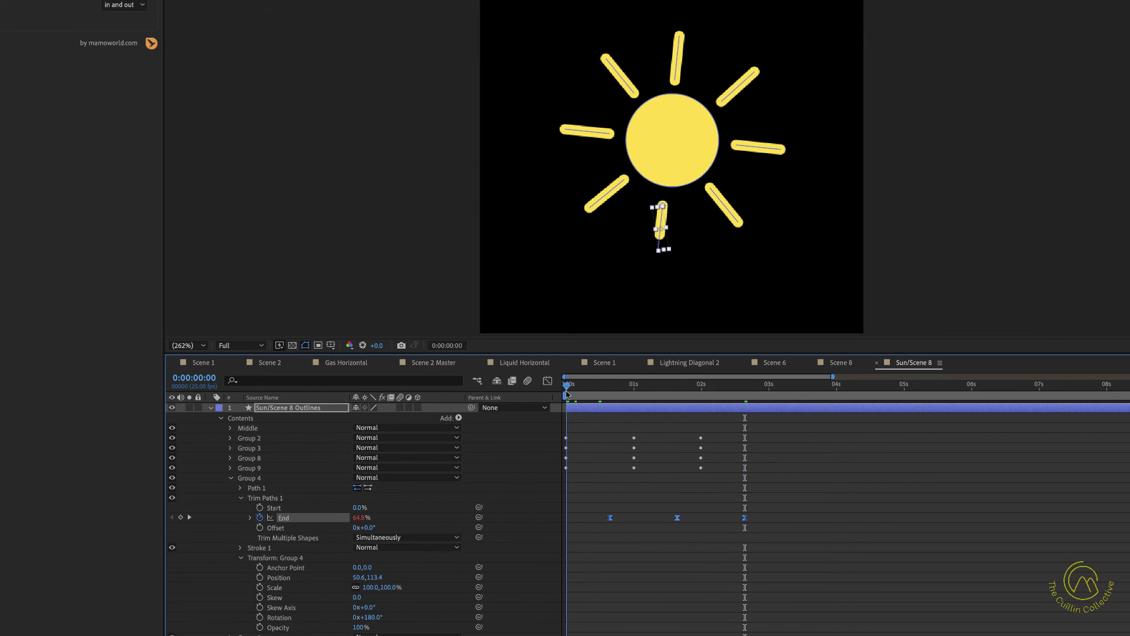
pyautogui.moveTo(564, 393); pyautogui.dragTo(541, 395)
pyautogui.moveTo(677, 521); pyautogui.dragTo(702, 520)
pyautogui.click(633, 387)
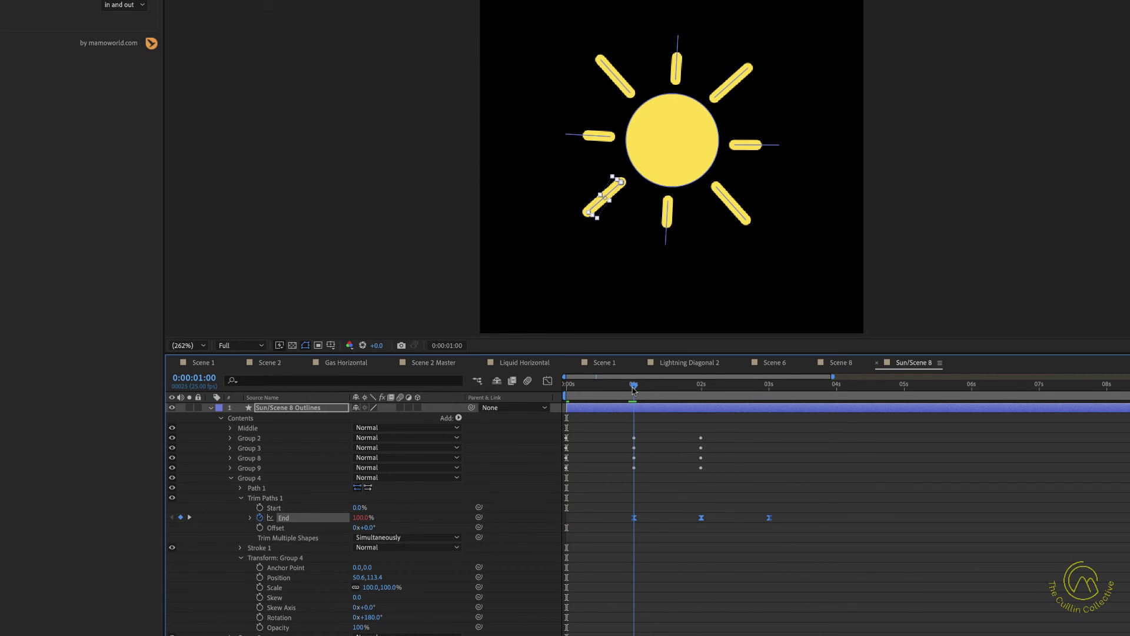
pyautogui.moveTo(618, 386); pyautogui.dragTo(567, 388)
pyautogui.press('space')
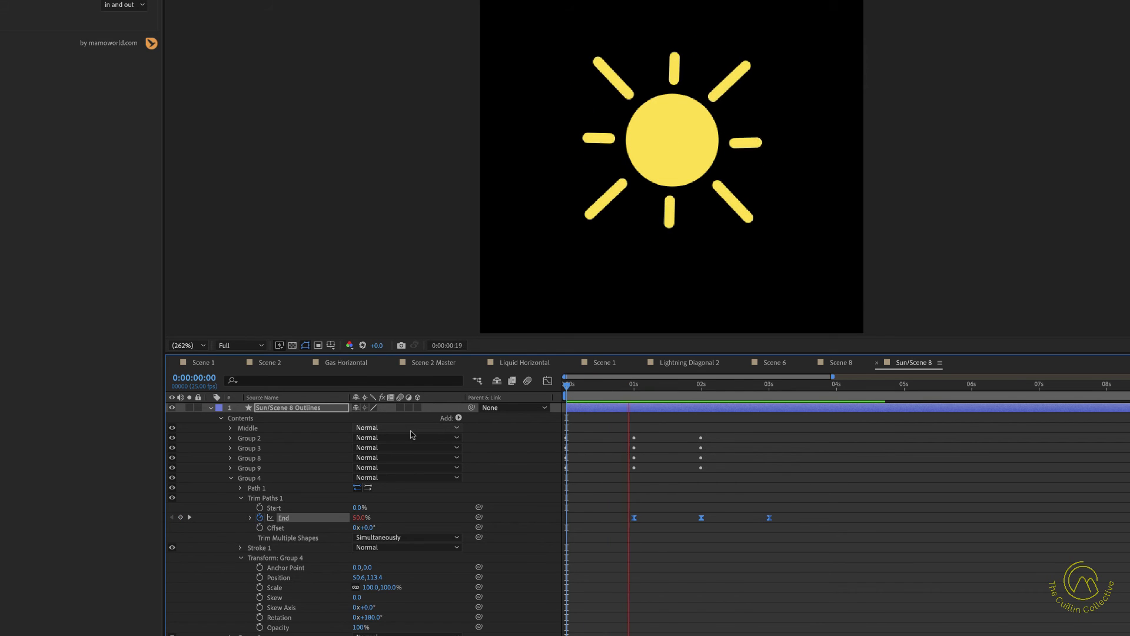
# - Collapse Group 4 and select Groups 5, 6 and 7
pyautogui.press('space')
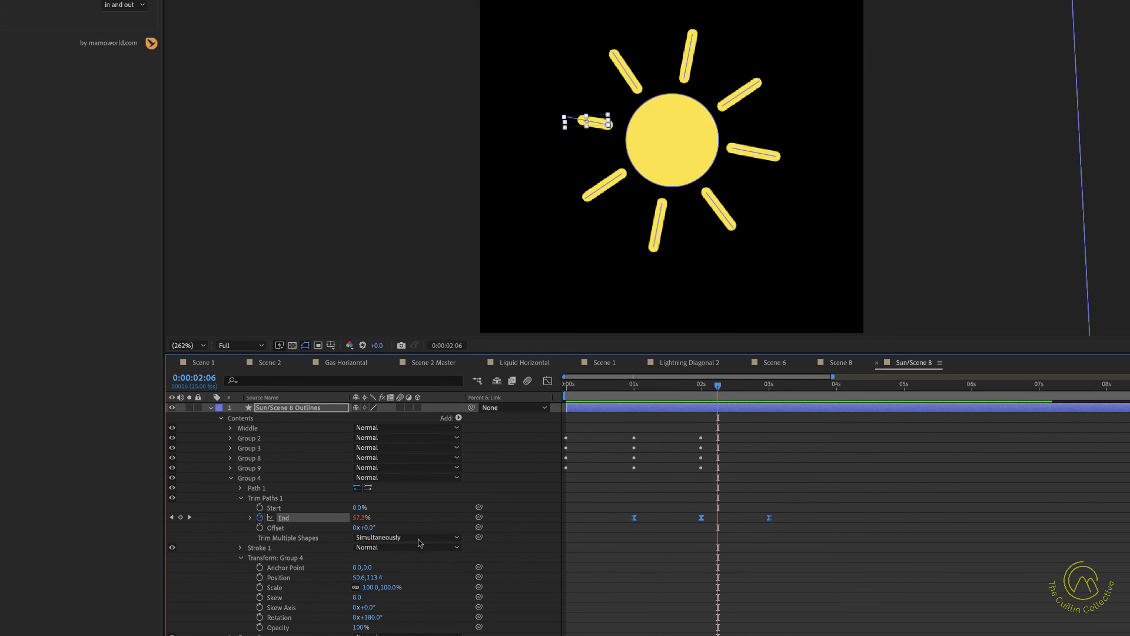
pyautogui.click(283, 501)
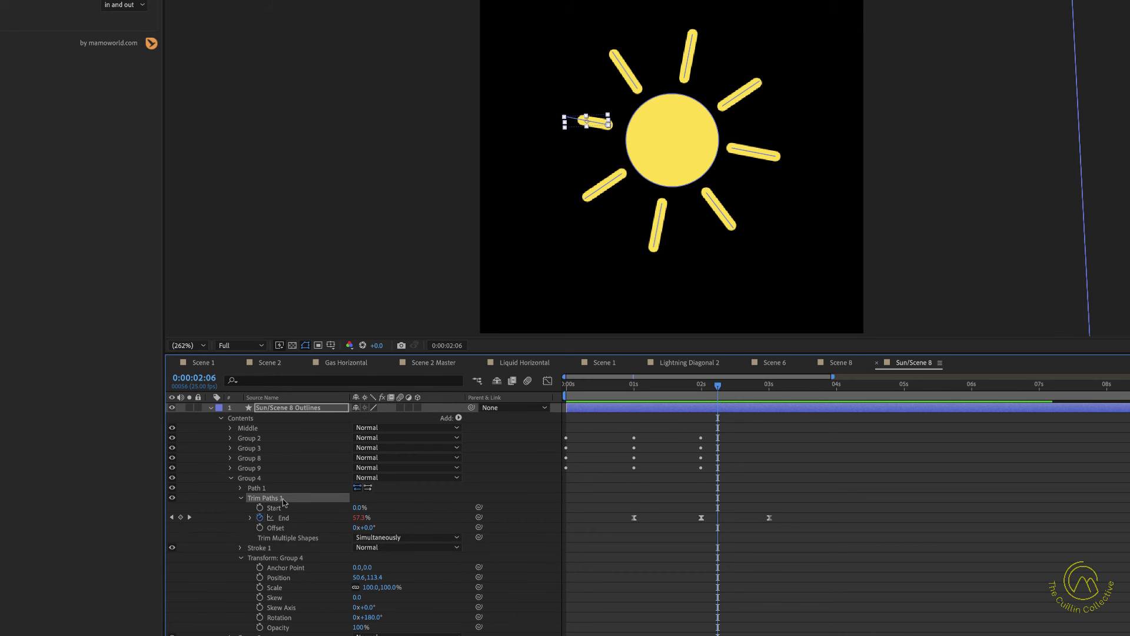
pyautogui.click(230, 478)
pyautogui.click(246, 489)
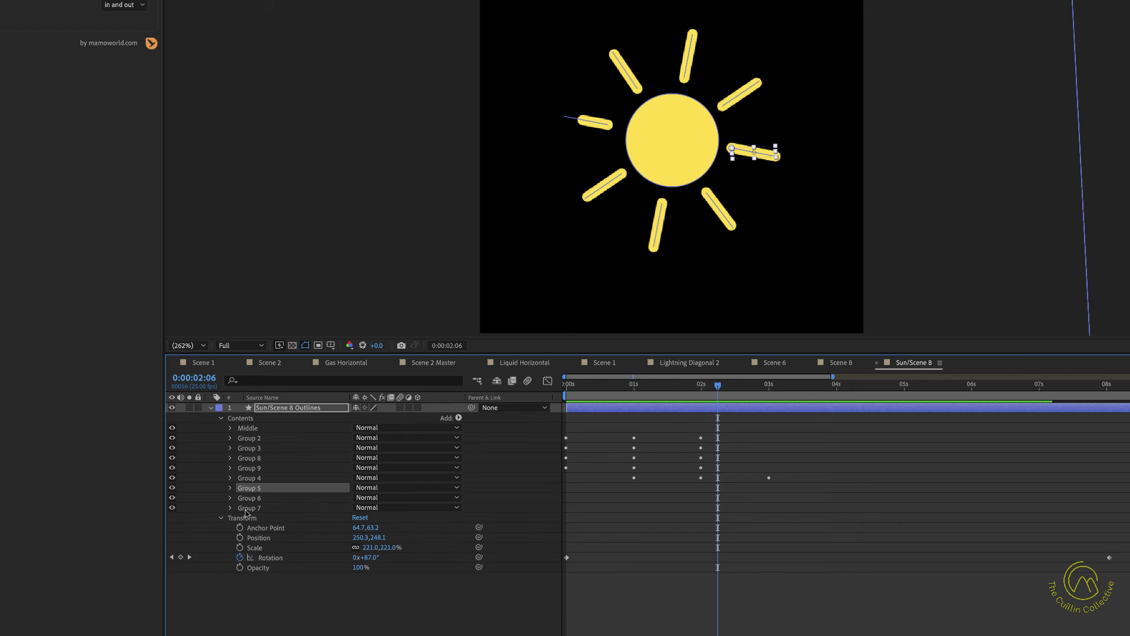
pyautogui.keyDown('shift'); pyautogui.click(248, 510); pyautogui.keyUp('shift')
# - Paste the delayed trim keyframes onto Groups 5–7 at one second and preview the sun
pyautogui.click(632, 386)
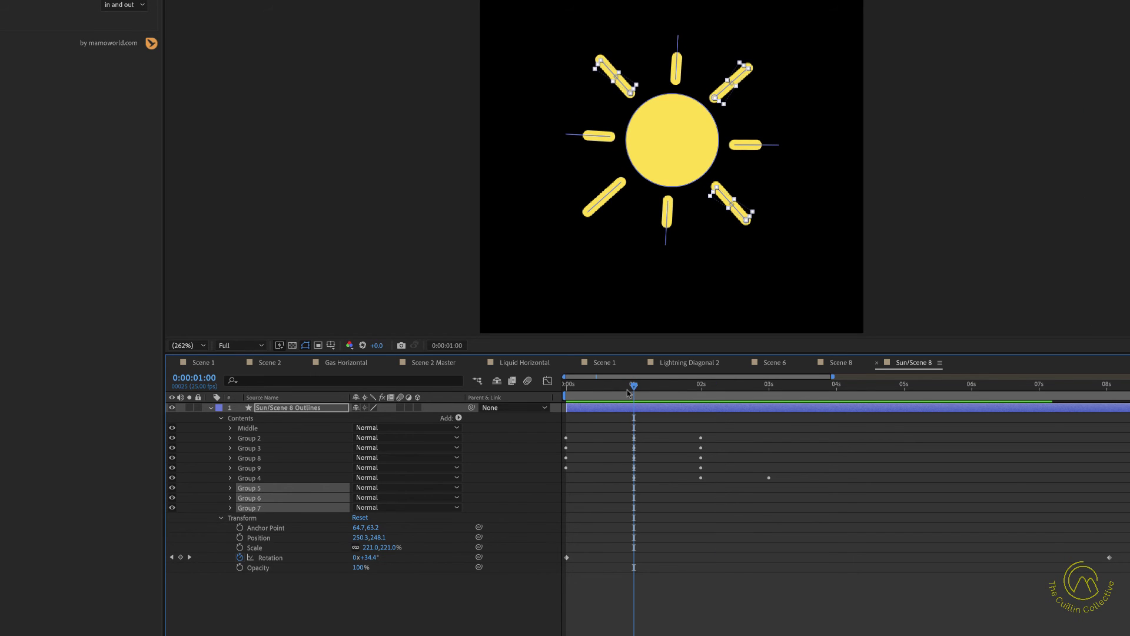
pyautogui.hotkey('ctrl', 'v')
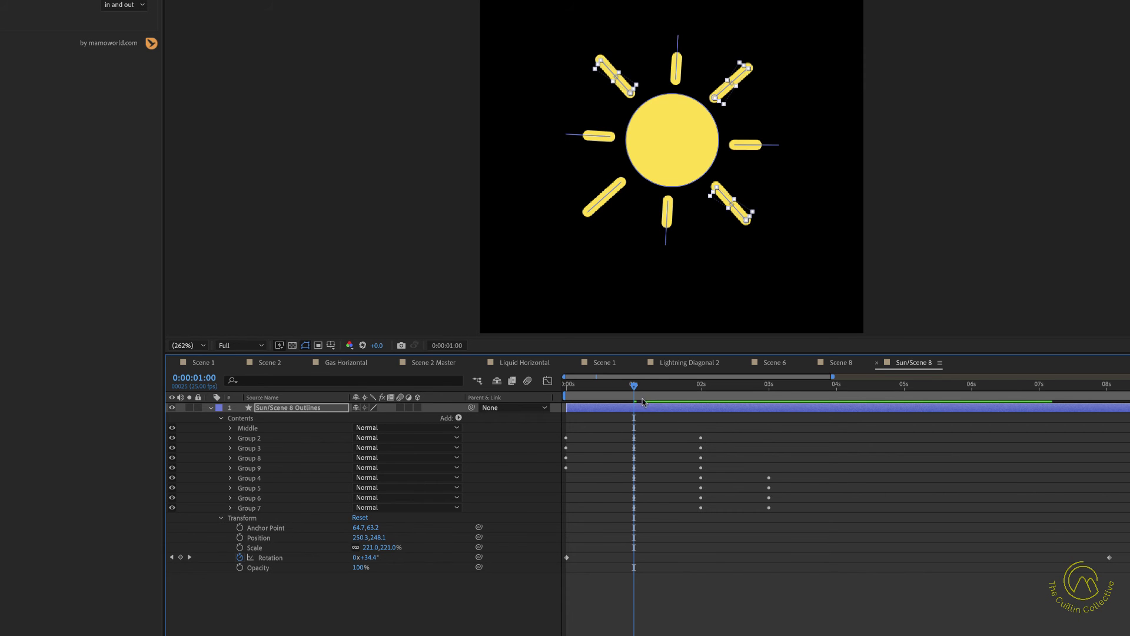
pyautogui.moveTo(634, 386); pyautogui.dragTo(567, 385)
pyautogui.click(521, 633)
pyautogui.press('space')
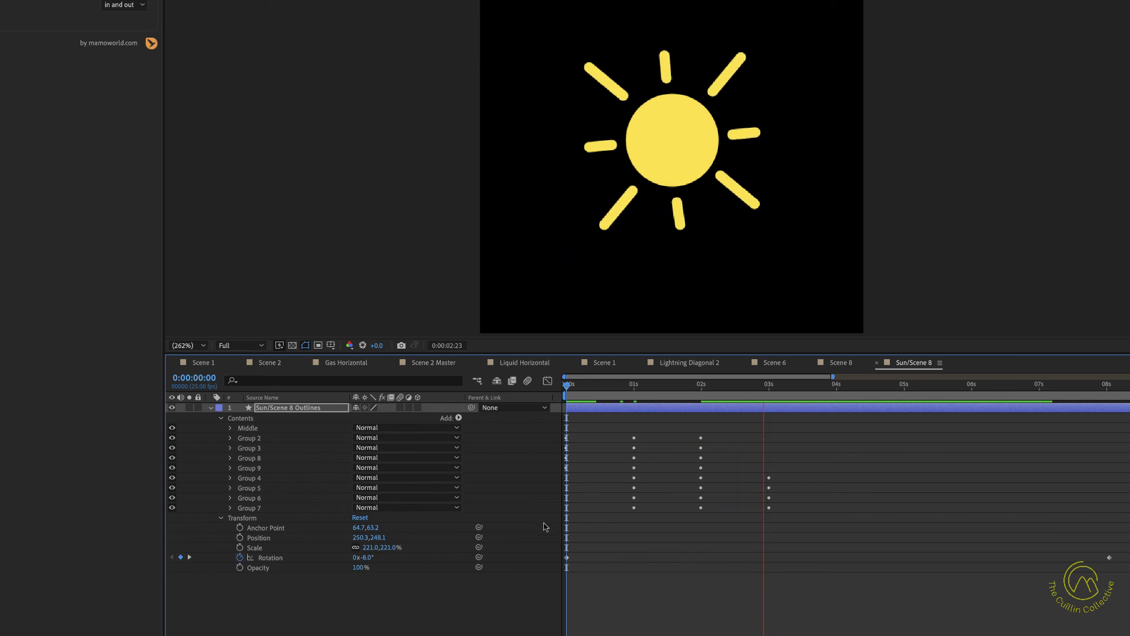
pyautogui.press('space')
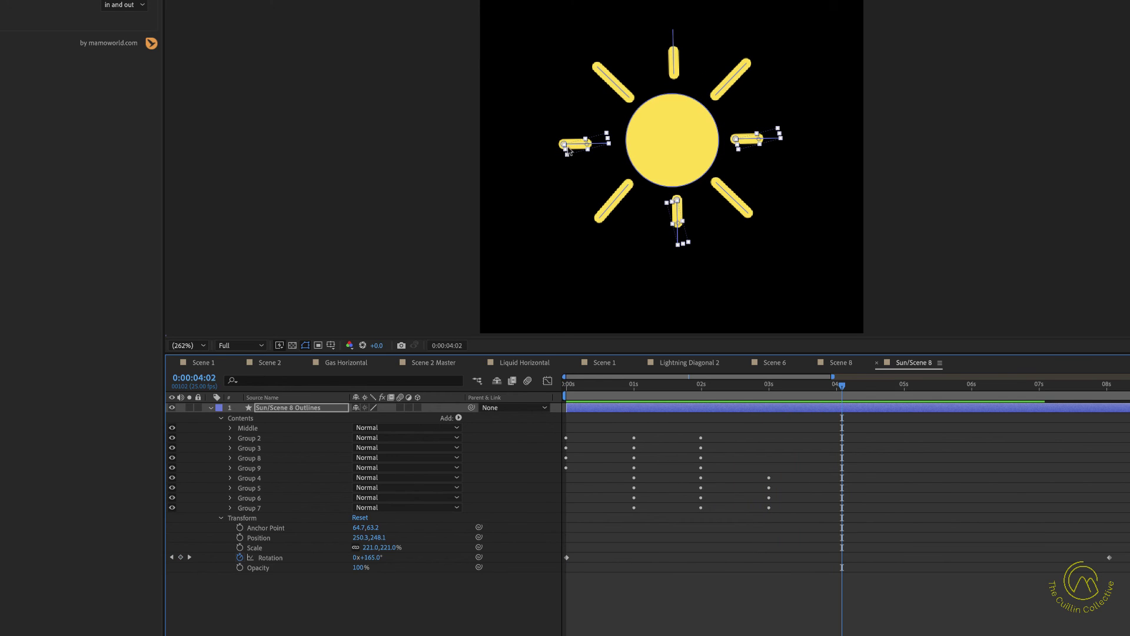
pyautogui.click(243, 489)
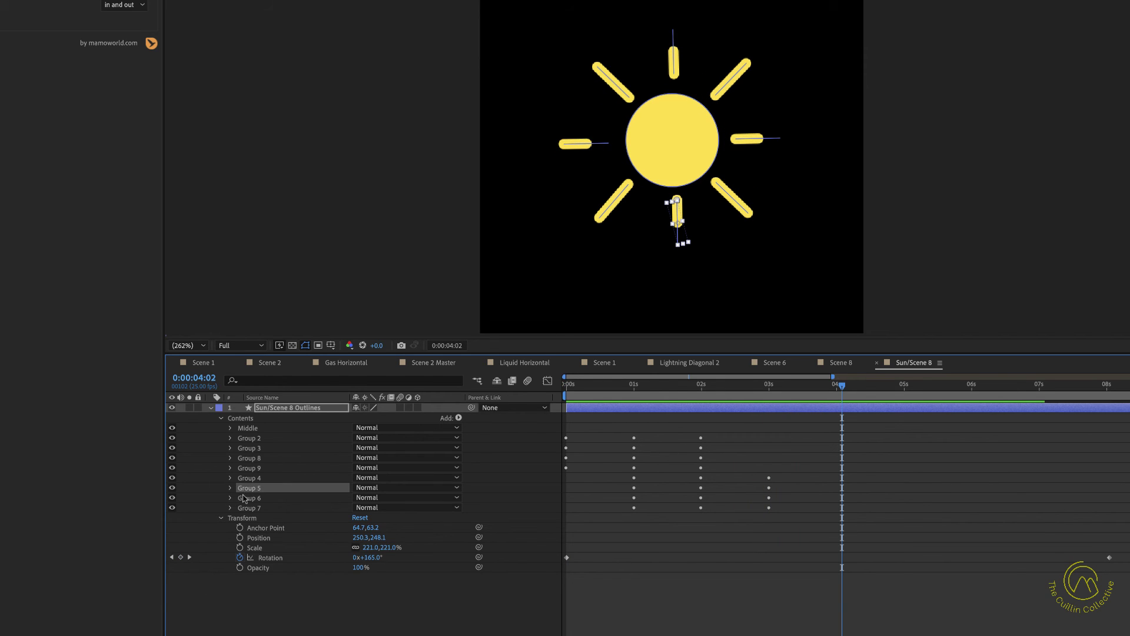
pyautogui.click(245, 499)
# - Reveal Group 6's Transform properties inside the sun layer's contents
pyautogui.press('u')
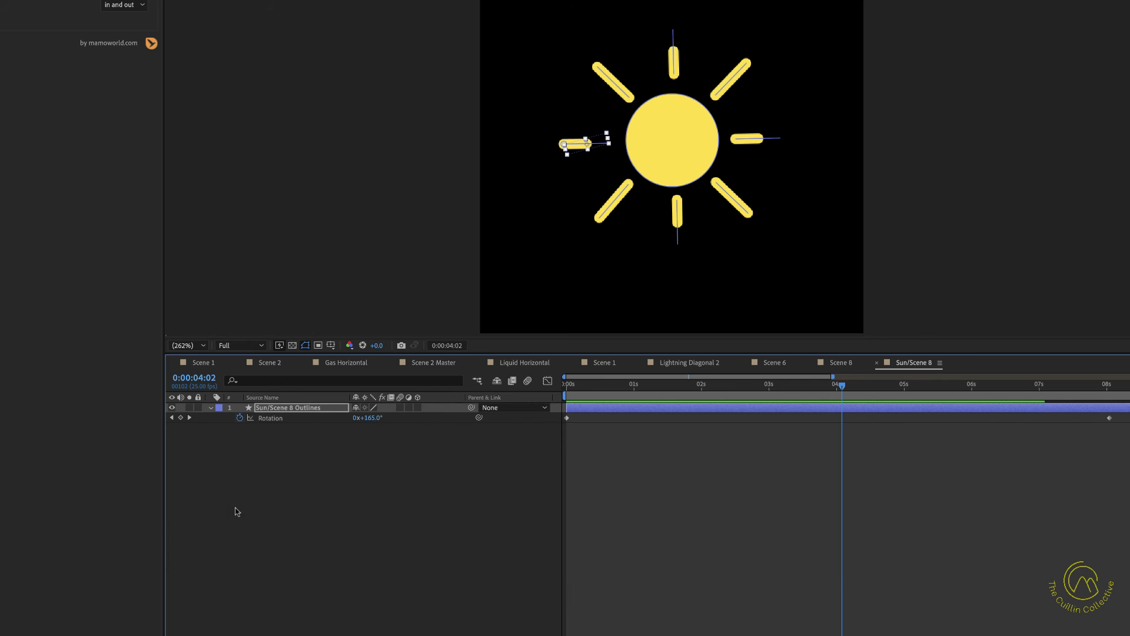
pyautogui.press('u')
pyautogui.click(210, 408)
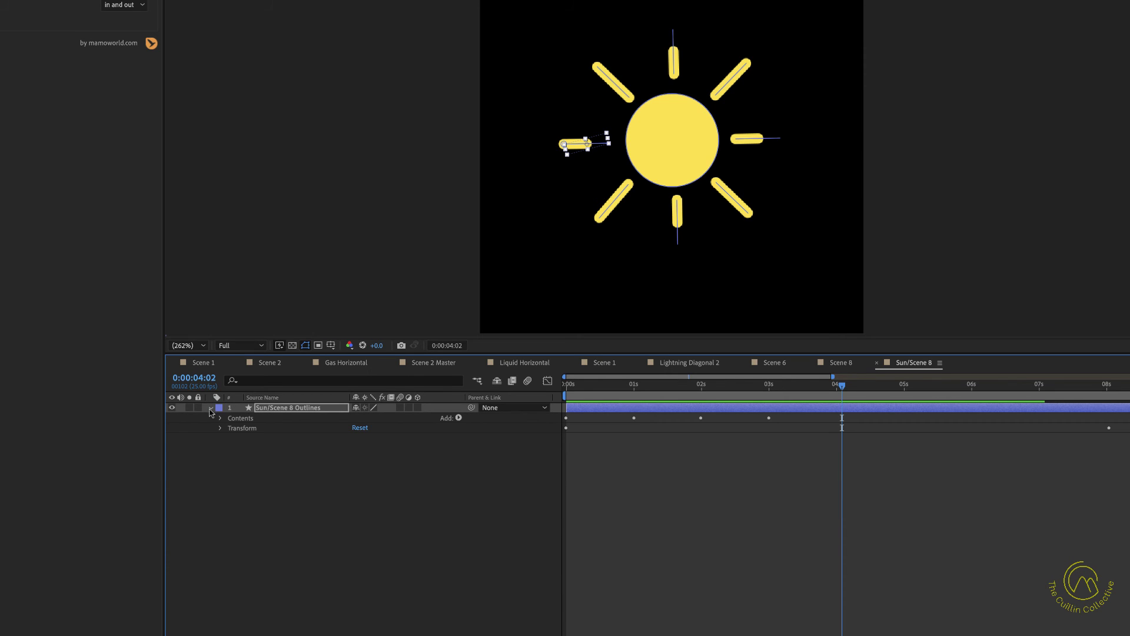
pyautogui.click(218, 419)
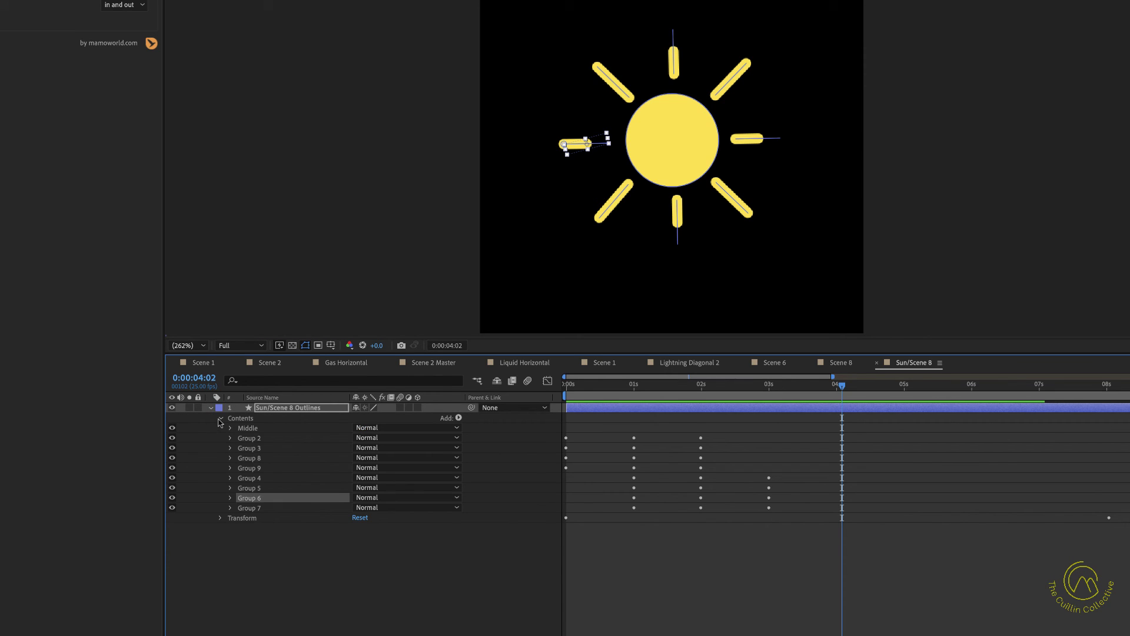
pyautogui.click(231, 498)
pyautogui.click(239, 538)
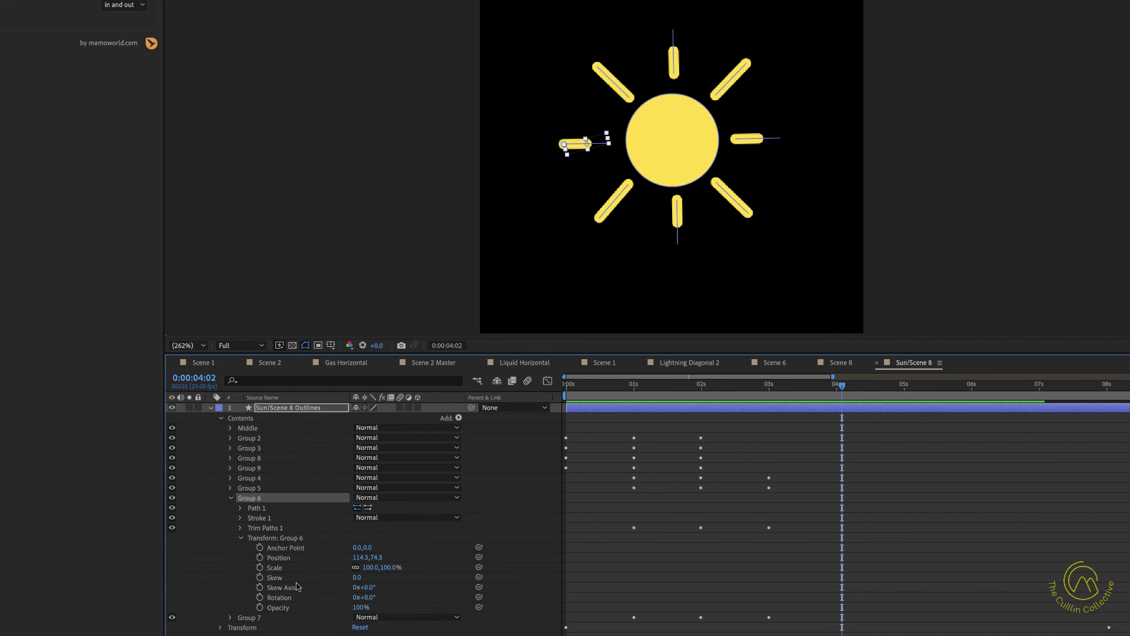
# - Set Group 6's Rotation to 180° and preview the ray animation
pyautogui.click(367, 599)
pyautogui.press('Return')
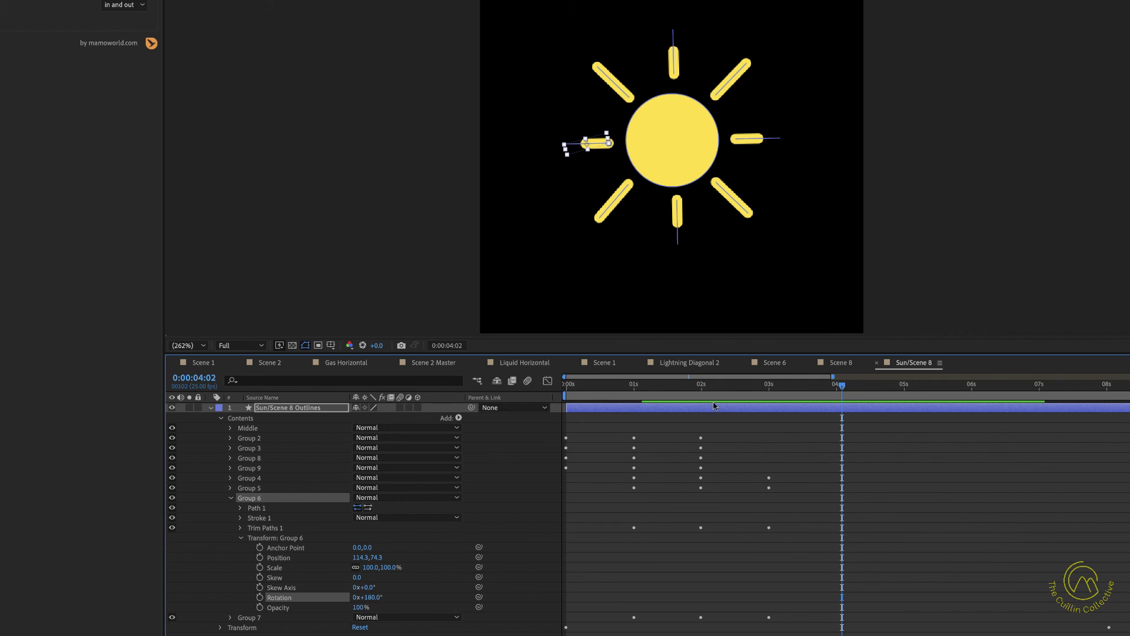
pyautogui.click(646, 386)
pyautogui.moveTo(645, 387); pyautogui.dragTo(758, 394)
pyautogui.press('space')
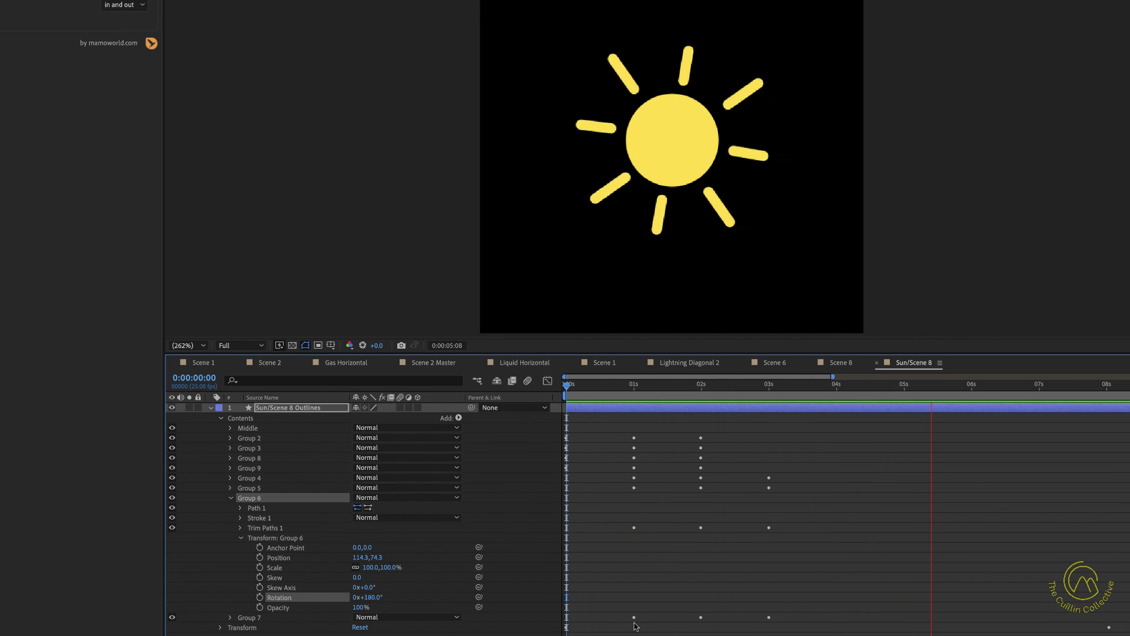
# - Stop the preview, save the project, and switch to the web browser
pyautogui.press('space')
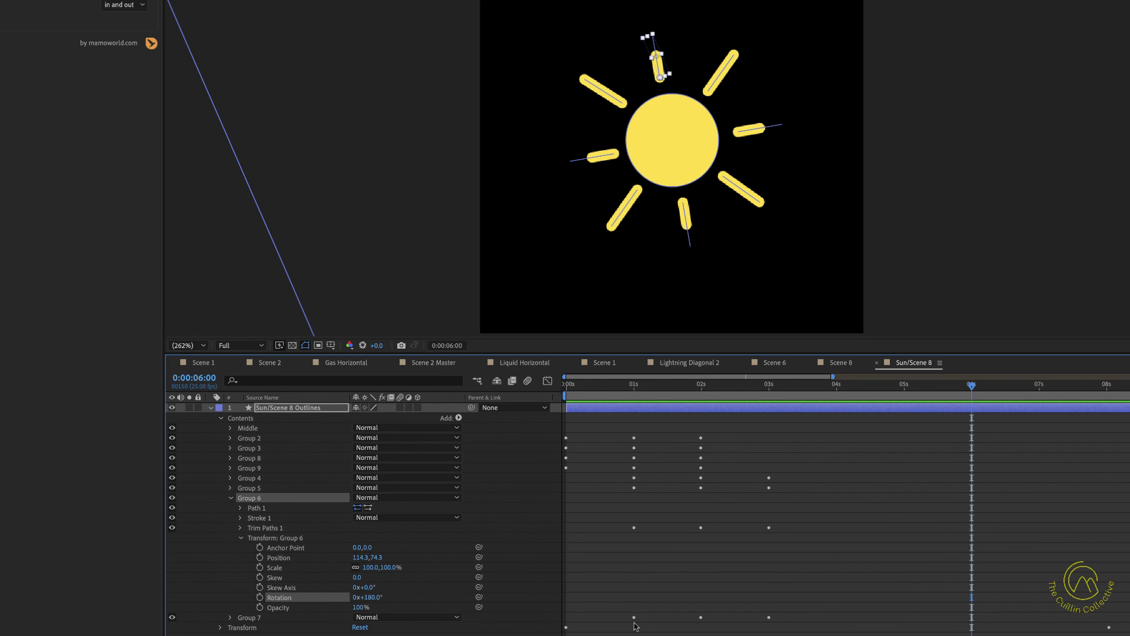
pyautogui.hotkey('ctrl', 's')
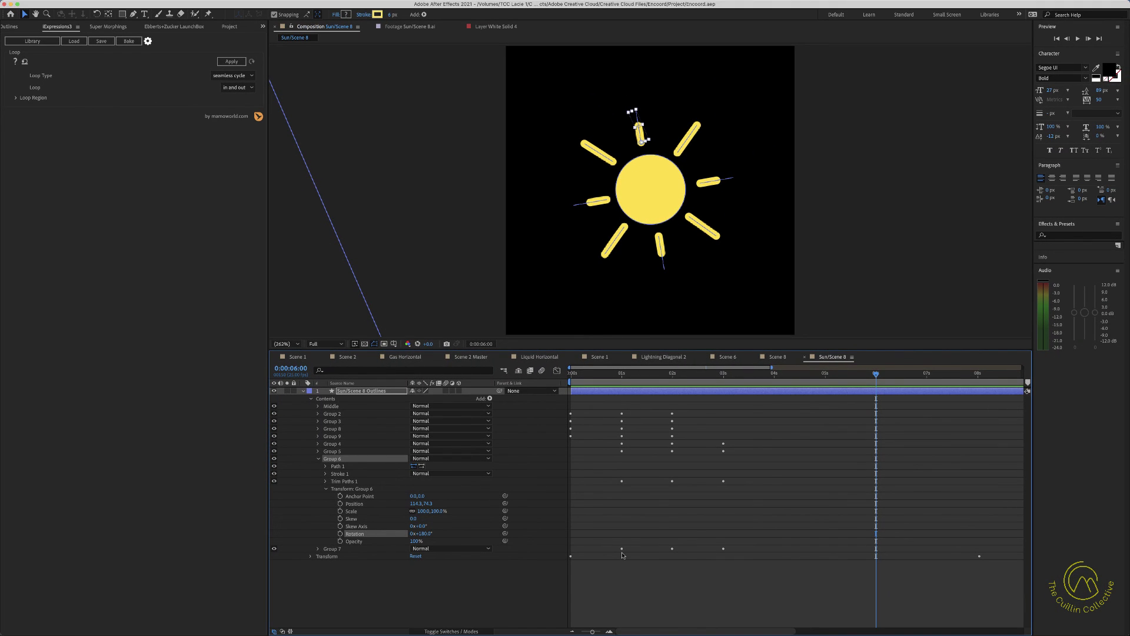
pyautogui.press('super+Tab')
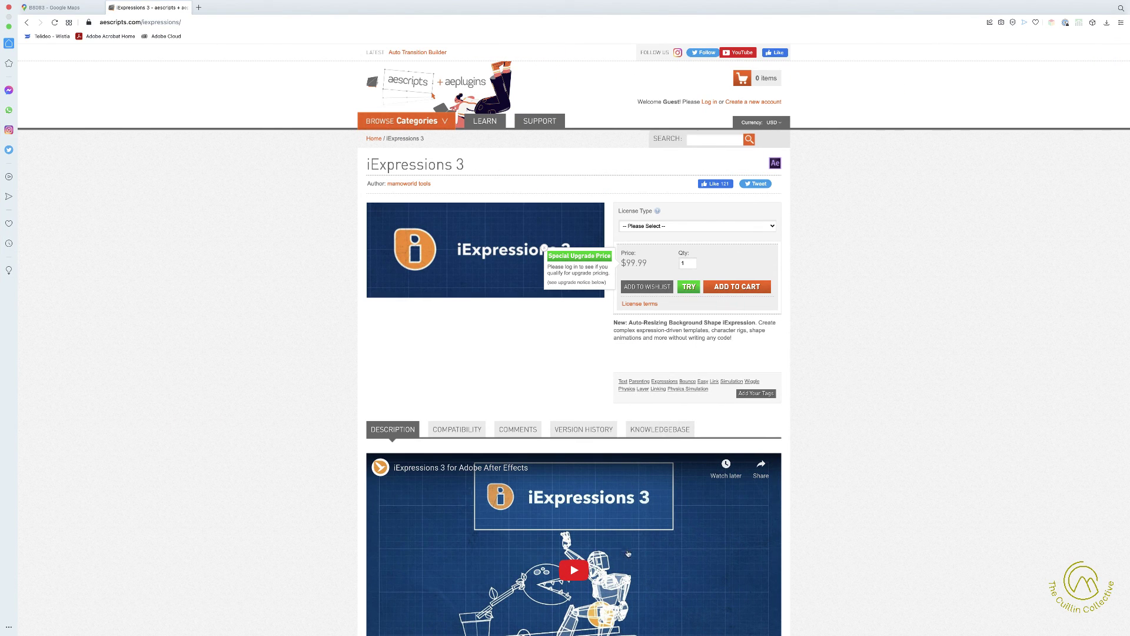
# - Leave the iExpressions 3 page and return to After Effects
pyautogui.press('super+Tab')
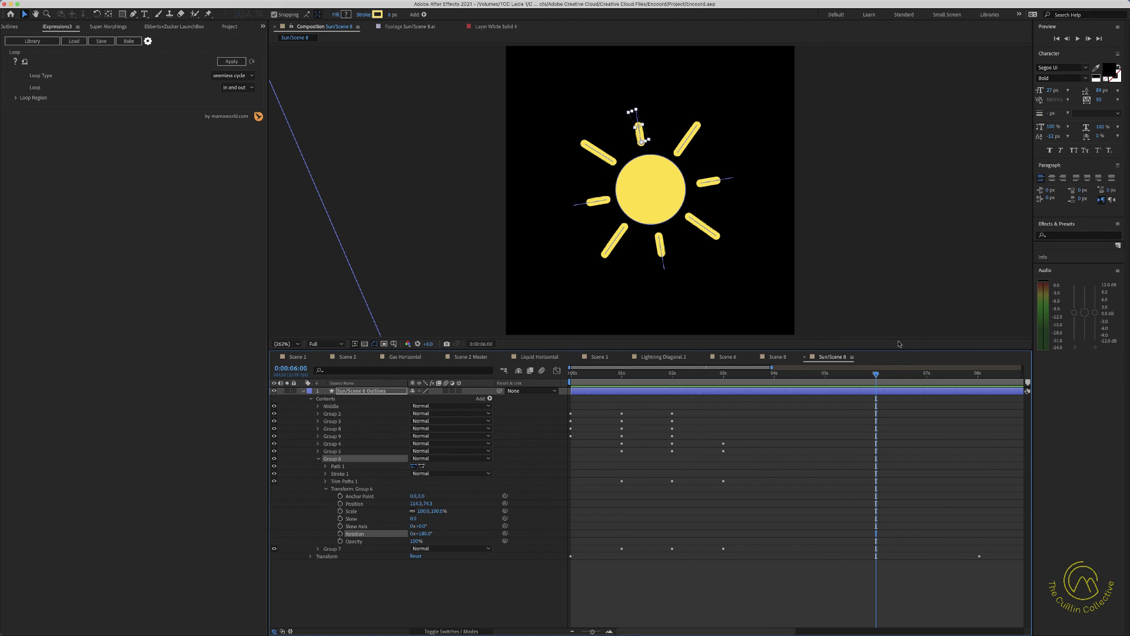
pyautogui.moveTo(825, 2)
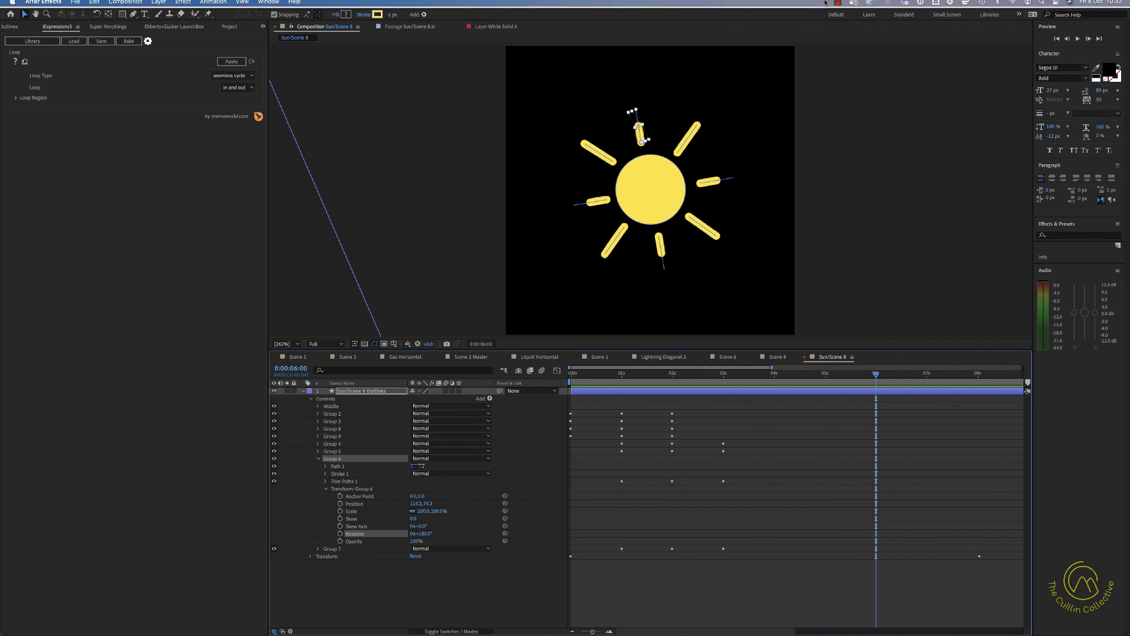